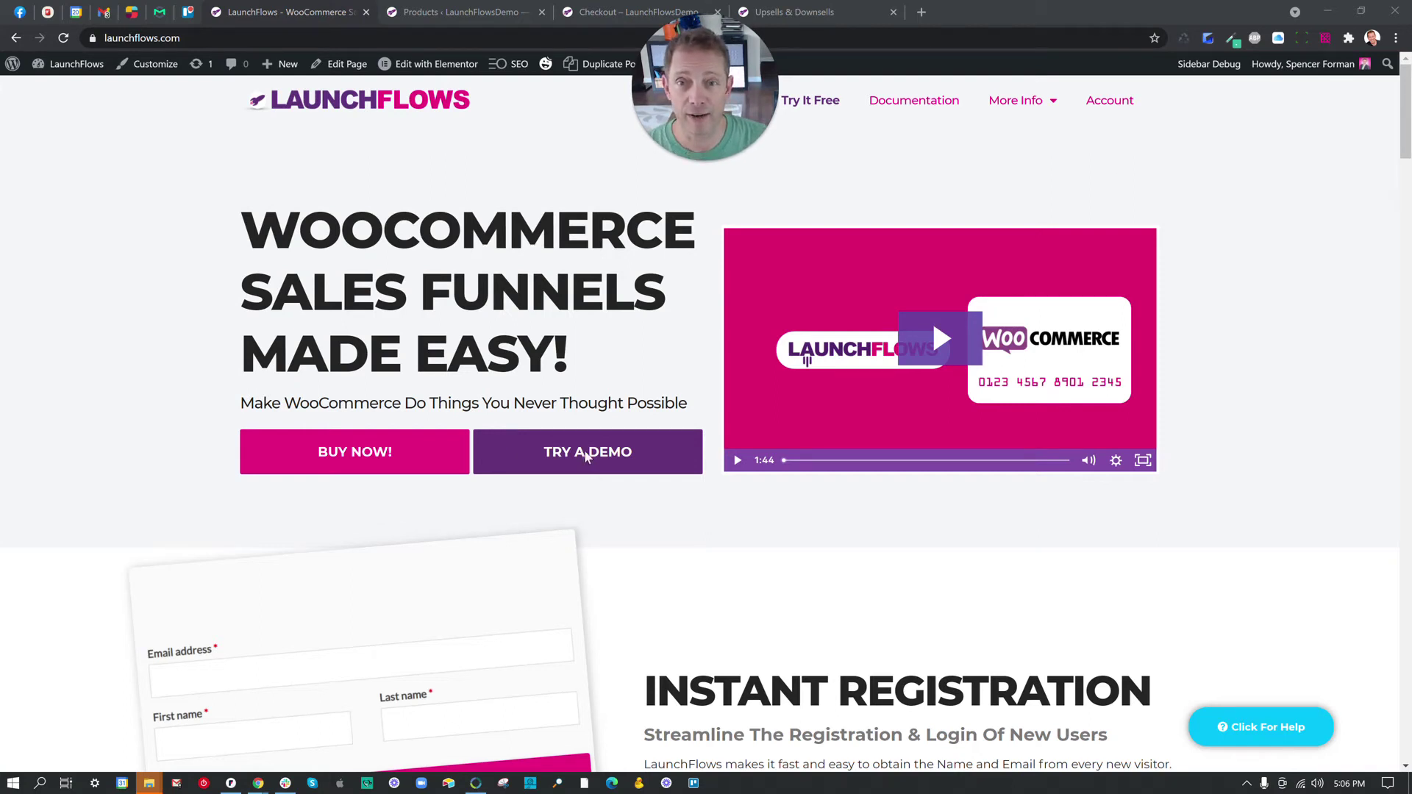
Scroll the LaunchFlows homepage to Upsells & Downsells, then switch to the demo checkout page.
scroll(706, 533, "down", 4)
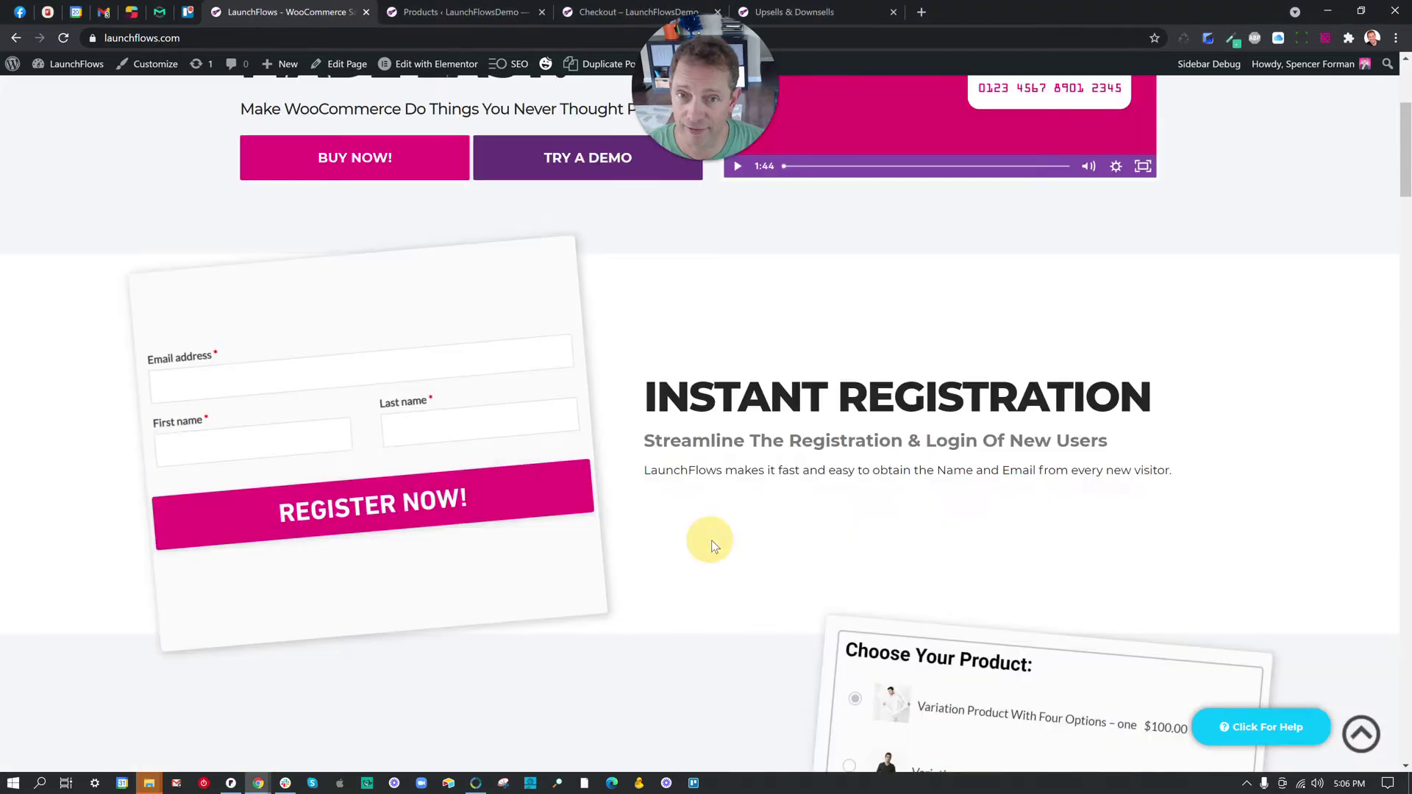
scroll(734, 538, "down", 1)
scroll(735, 544, "down", 10)
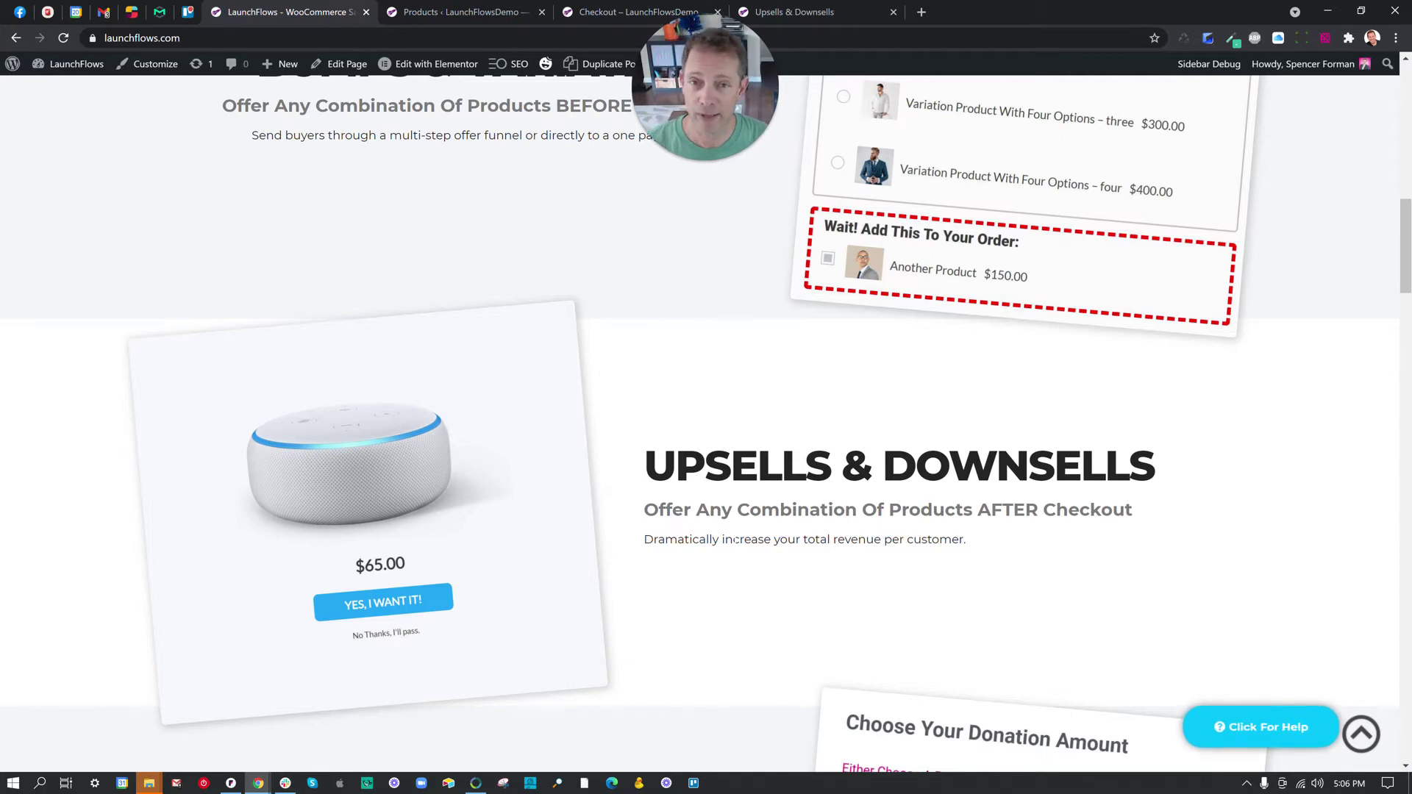
mouse_move(719, 145)
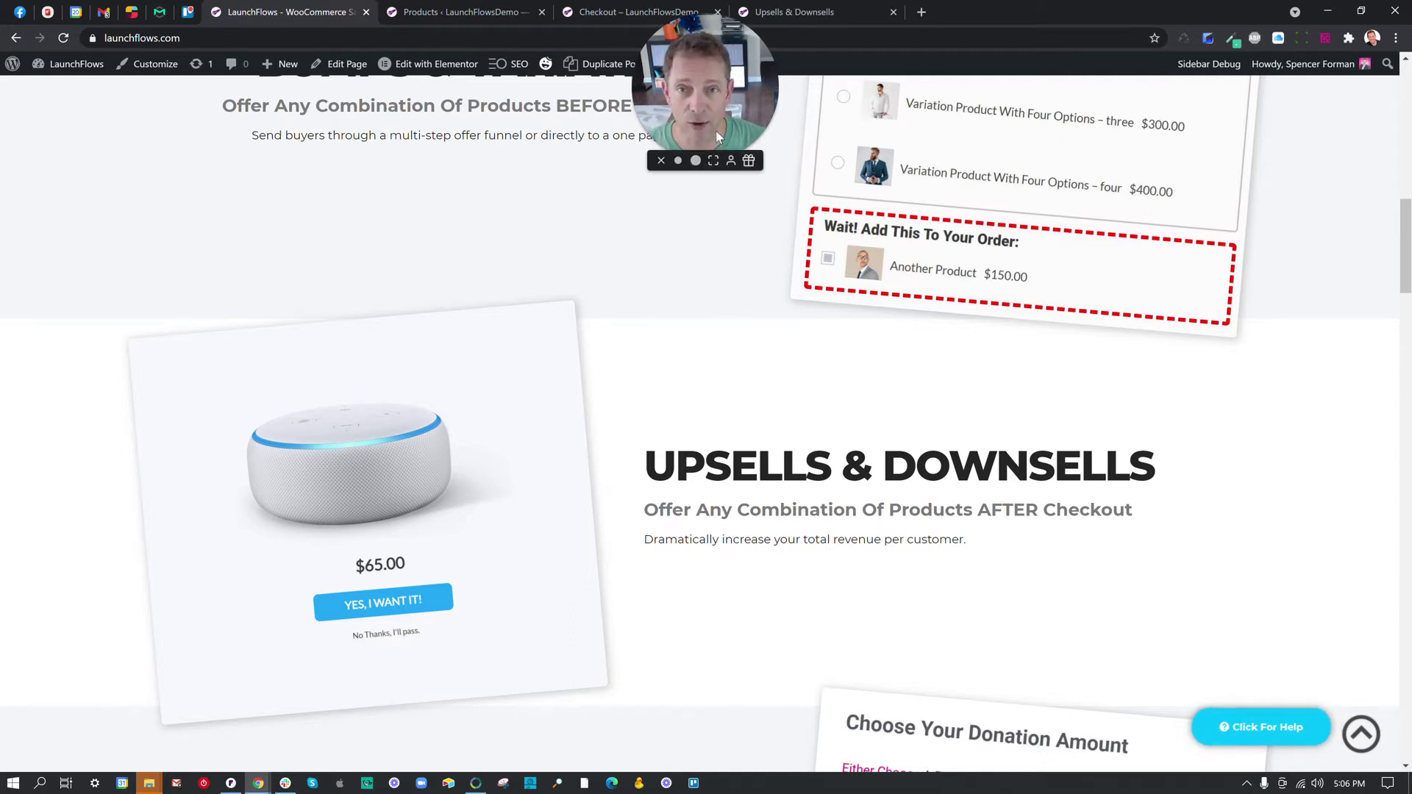
left_click(625, 14)
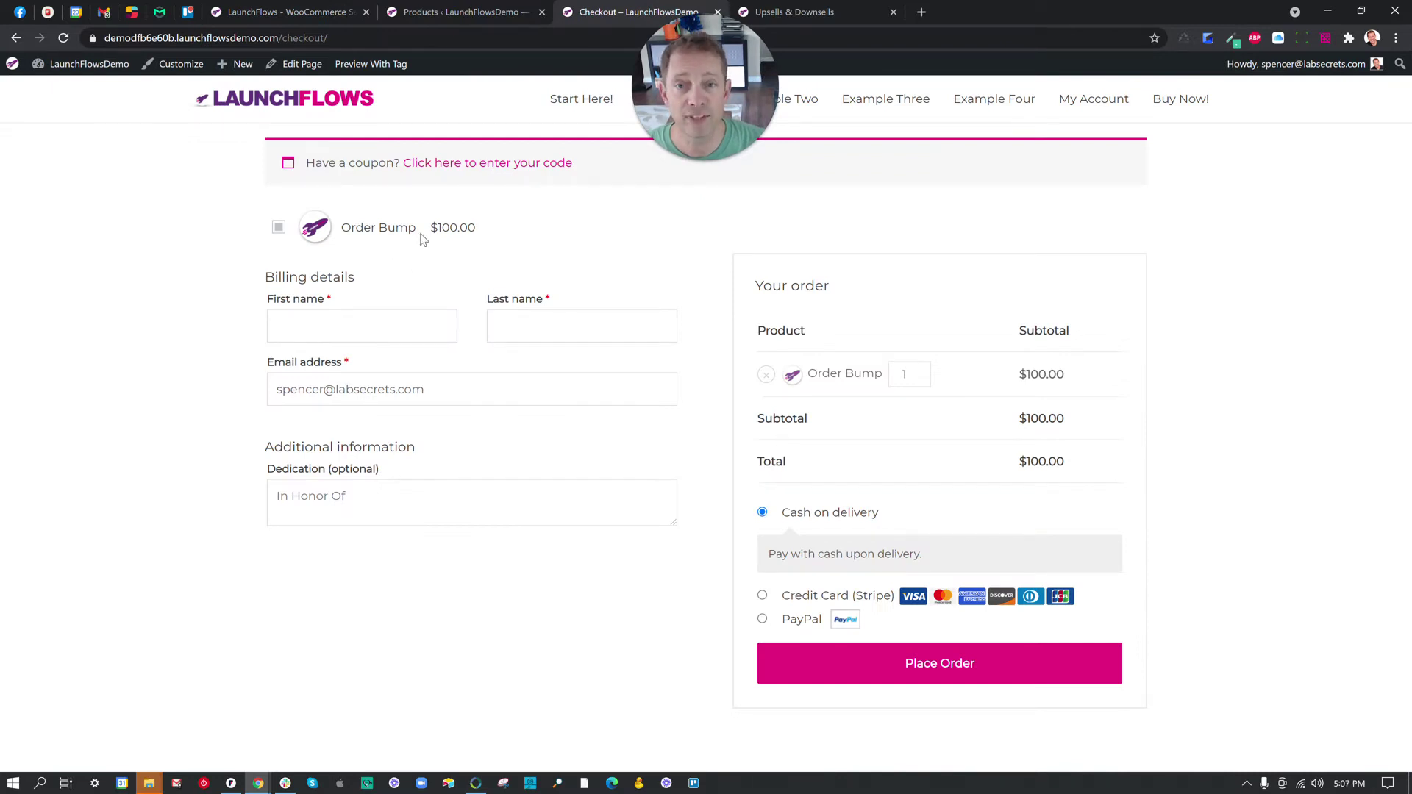
Highlight the checkout part of the page's URL, then switch to the WordPress Products list.
left_click(284, 37)
left_click_drag(316, 37, 361, 37)
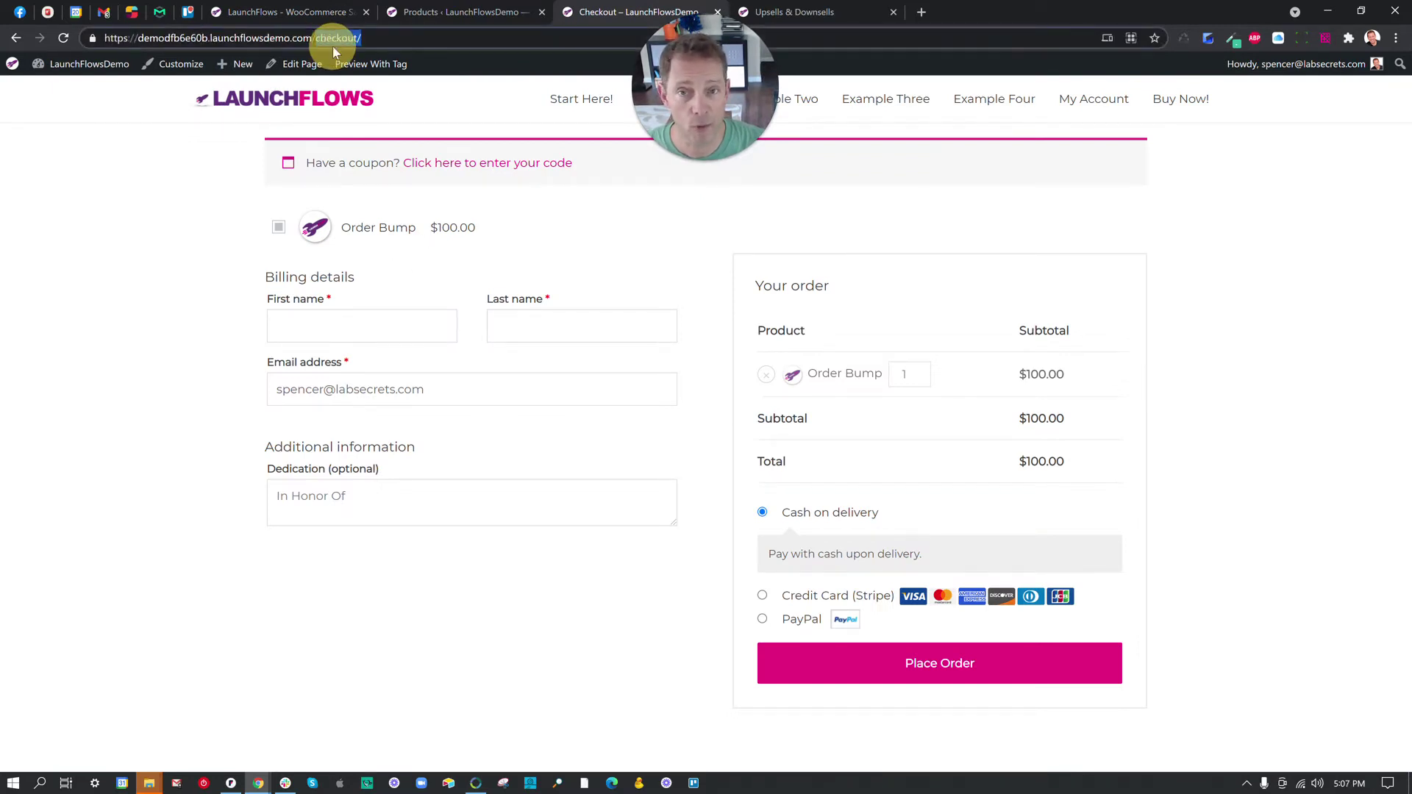
mouse_move(372, 64)
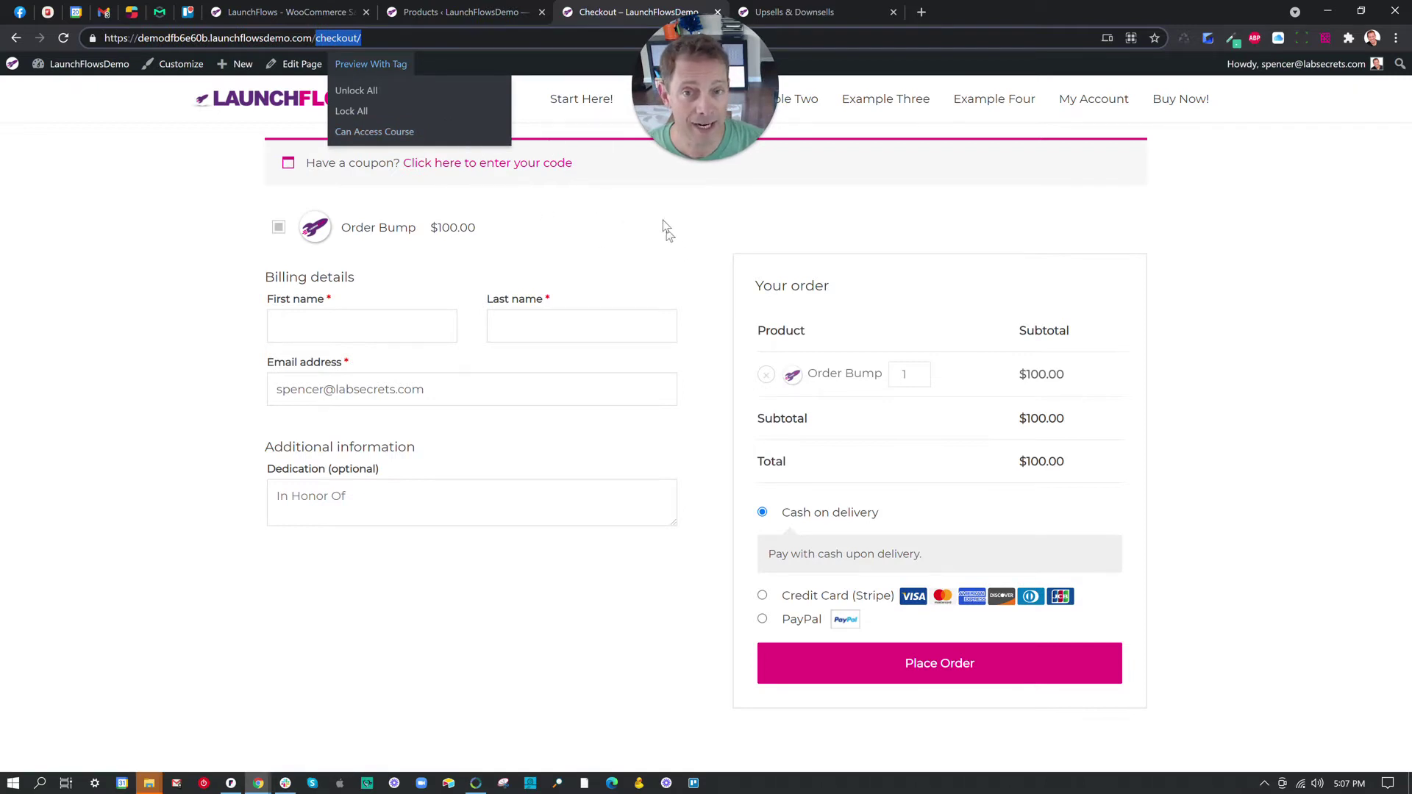
left_click(491, 13)
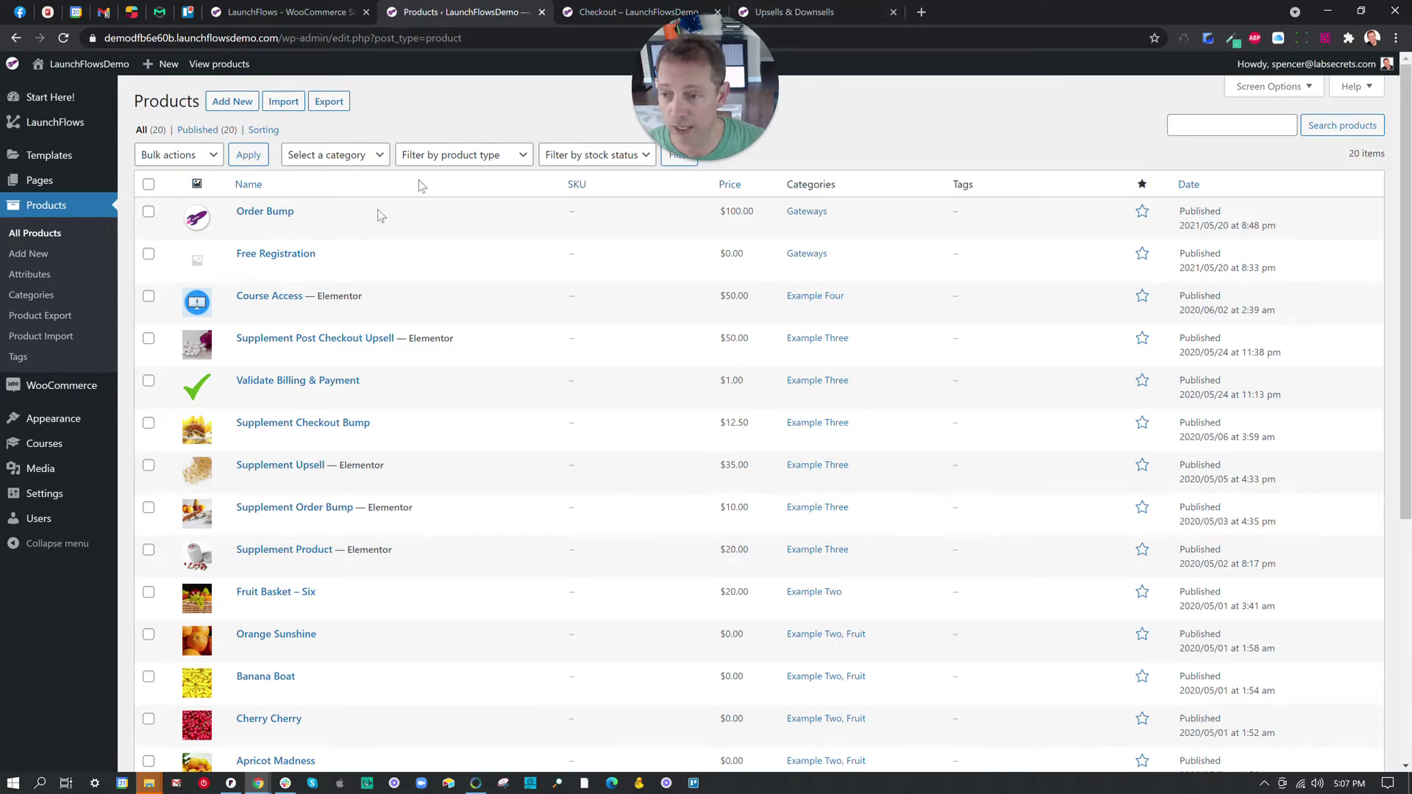
Open a blank Add new product form from the Products list's Add New button.
left_click(234, 99)
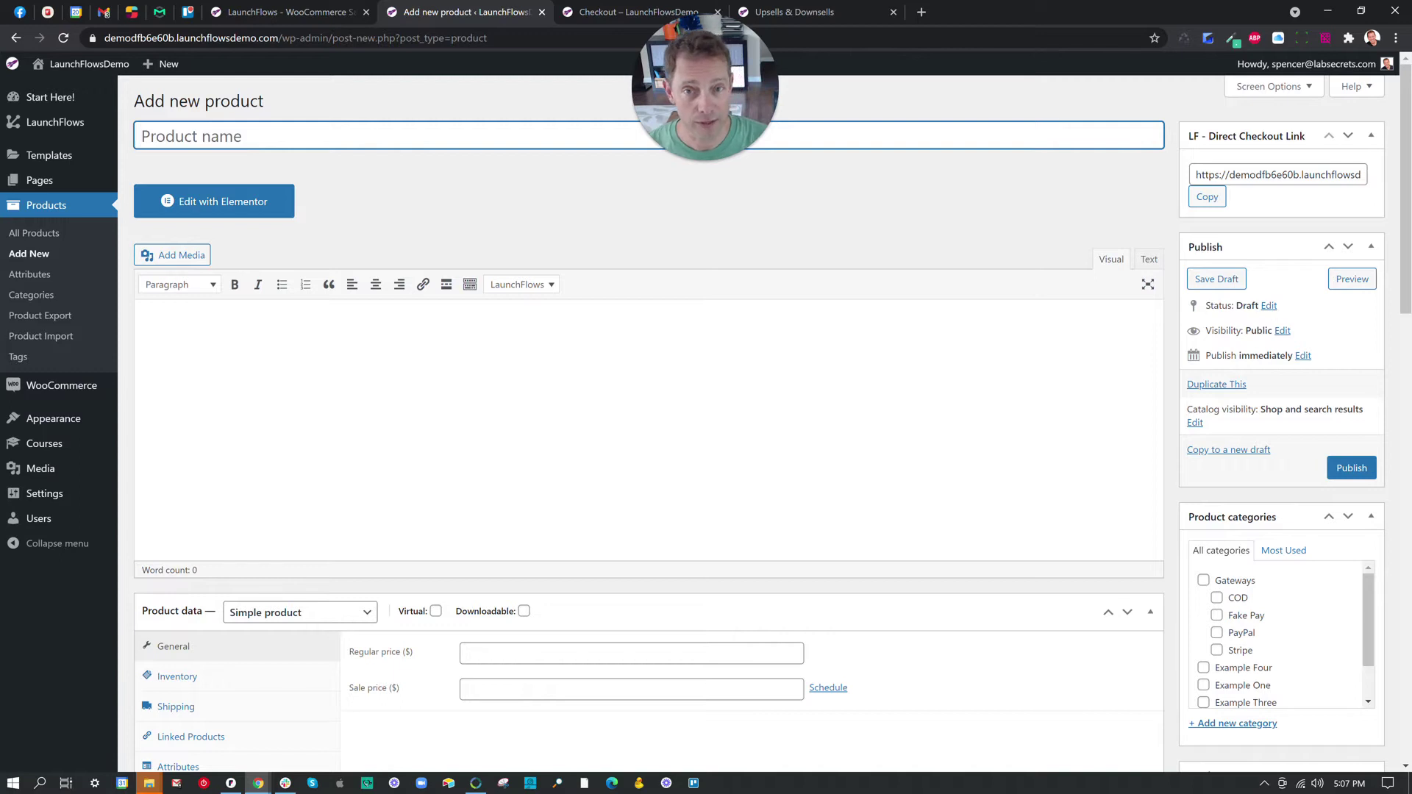
Name the product 'Upsell Product', mark it Virtual, and give it a regular price of 150.
type("Upsell Product")
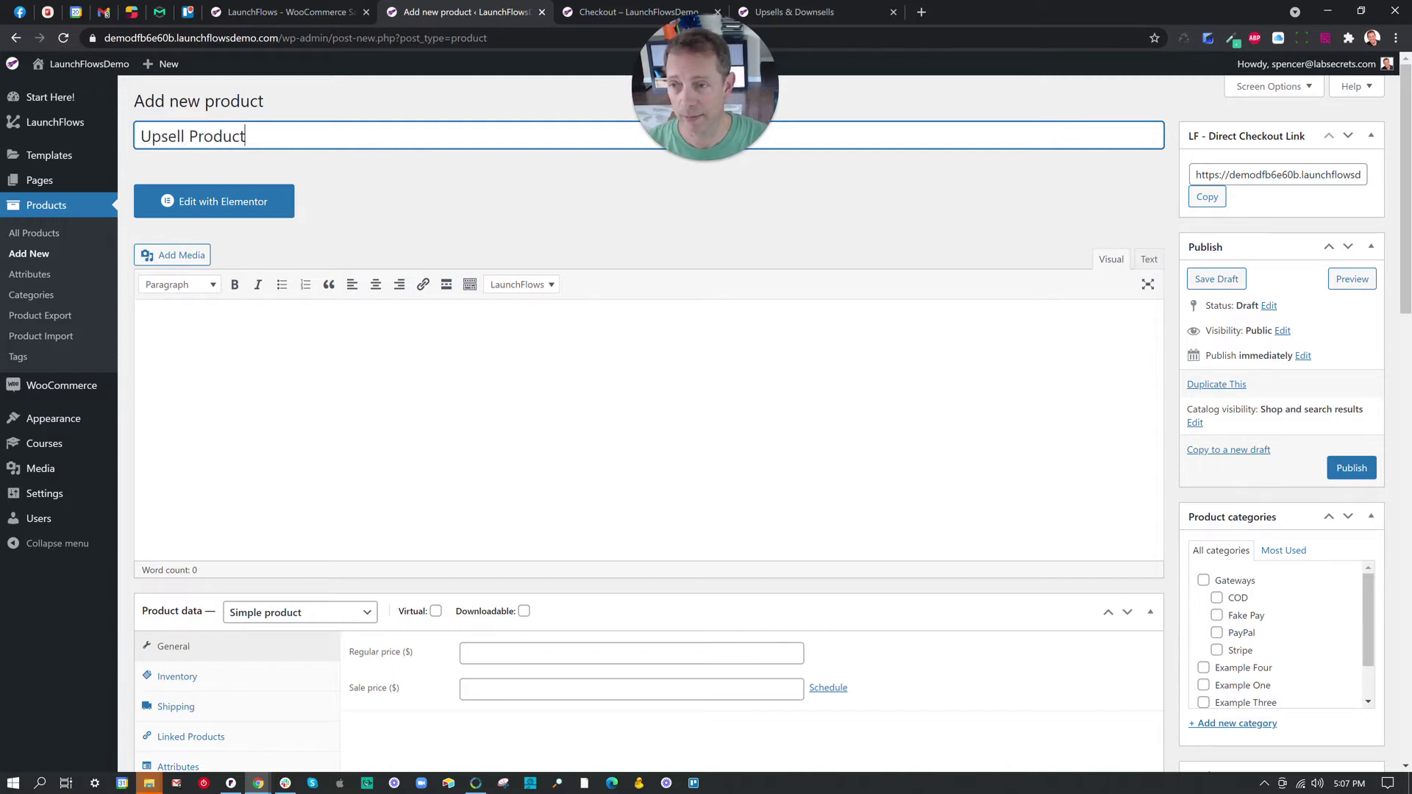
scroll(397, 305, "down", 5)
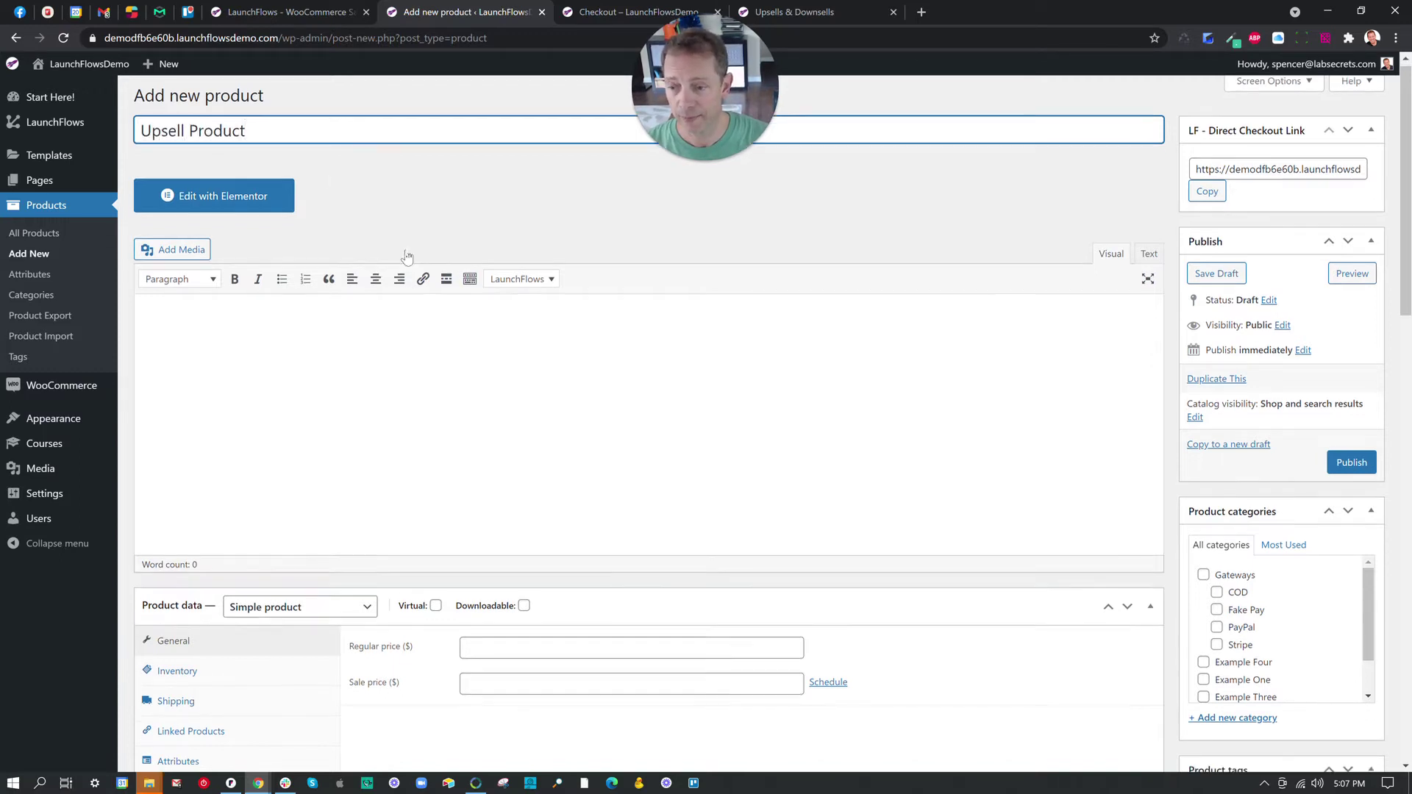
left_click(436, 244)
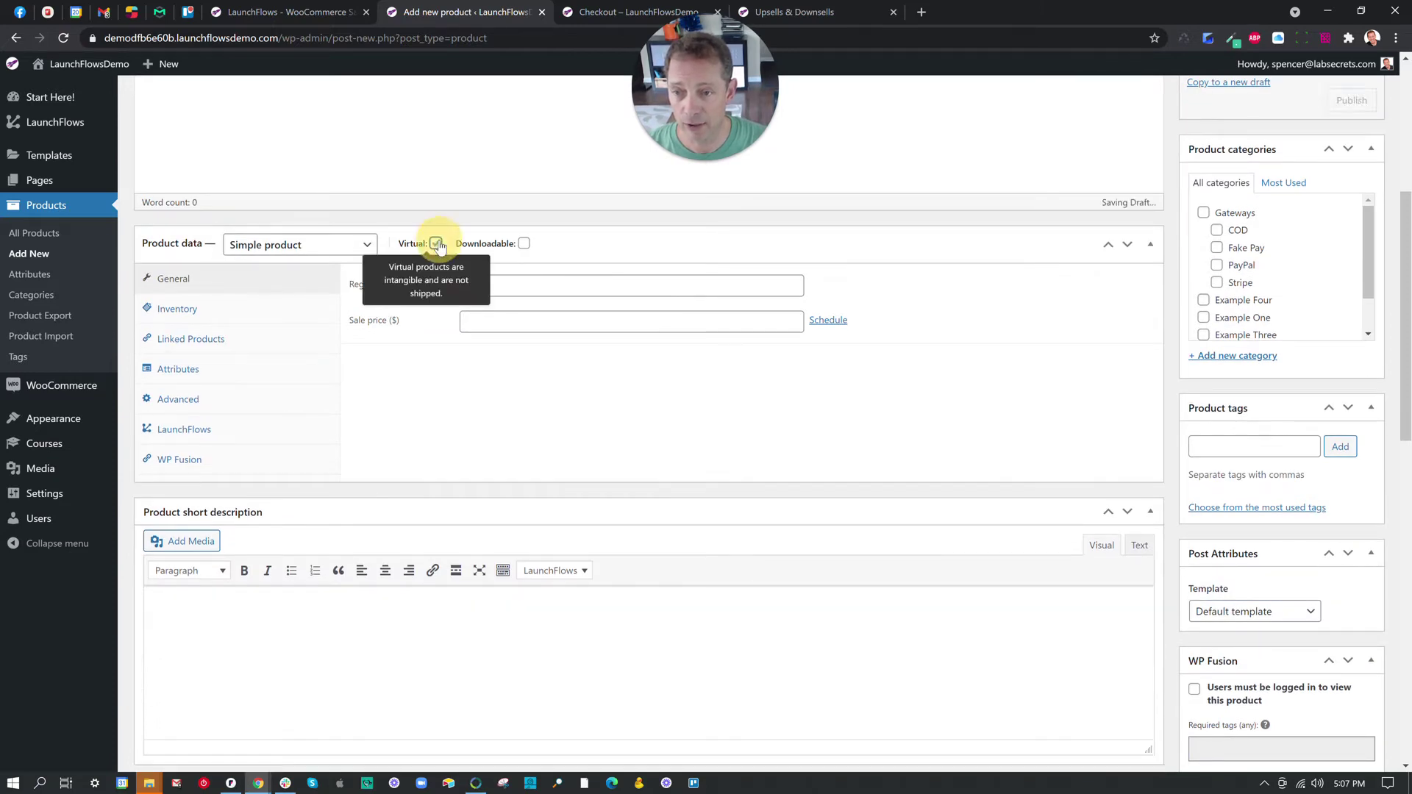
mouse_move(538, 251)
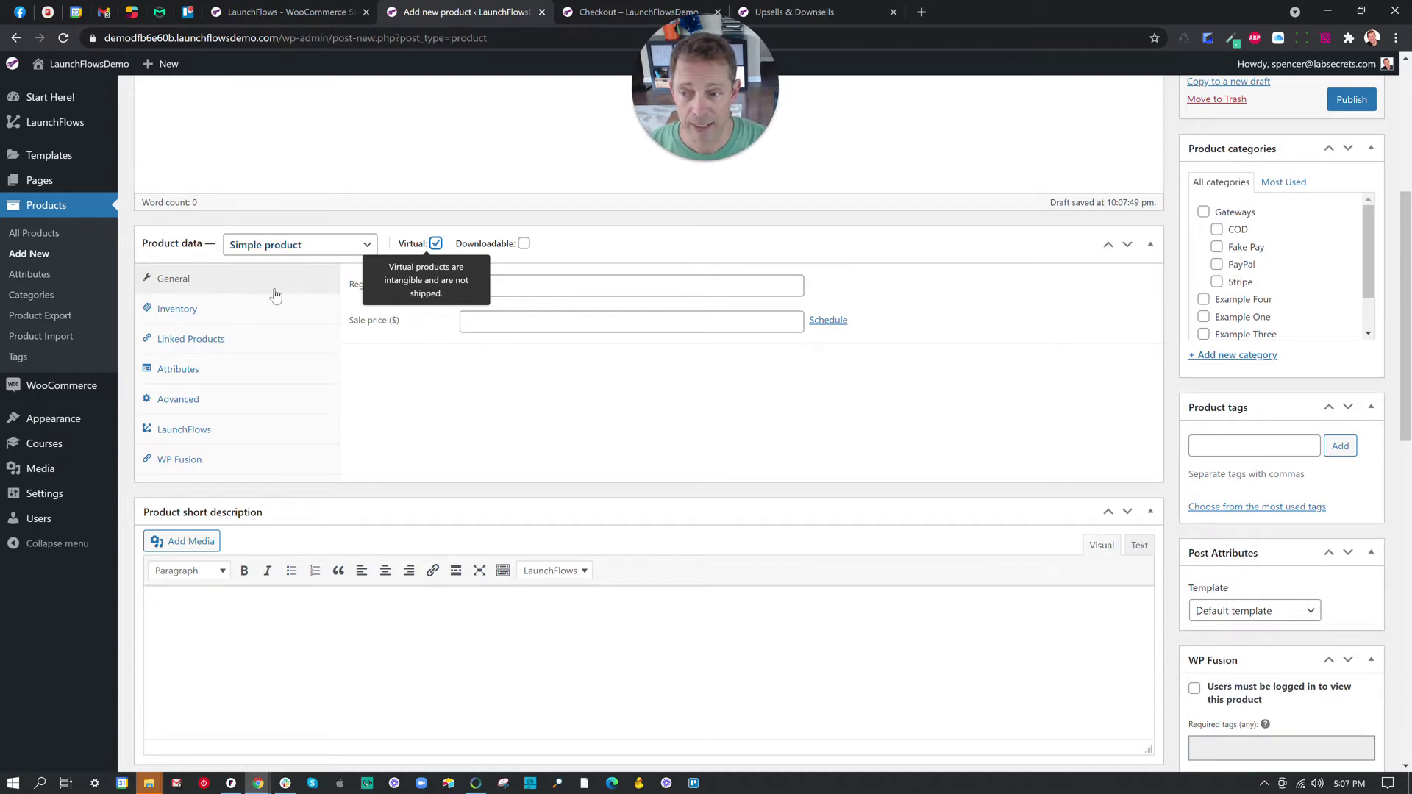
left_click(542, 287)
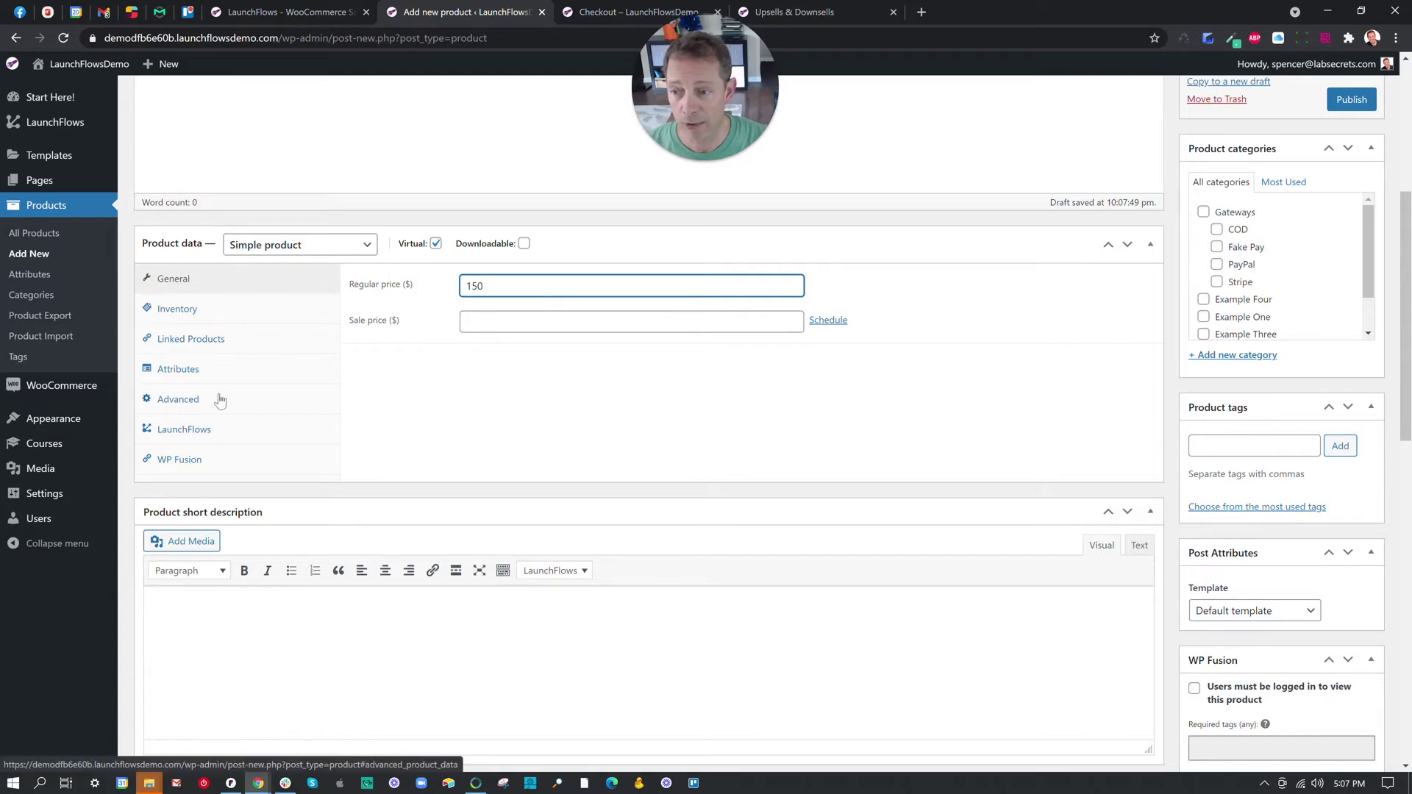
Open the product's LaunchFlows settings and review the Select Checkout Page and Select Thank You Page fields.
left_click(220, 429)
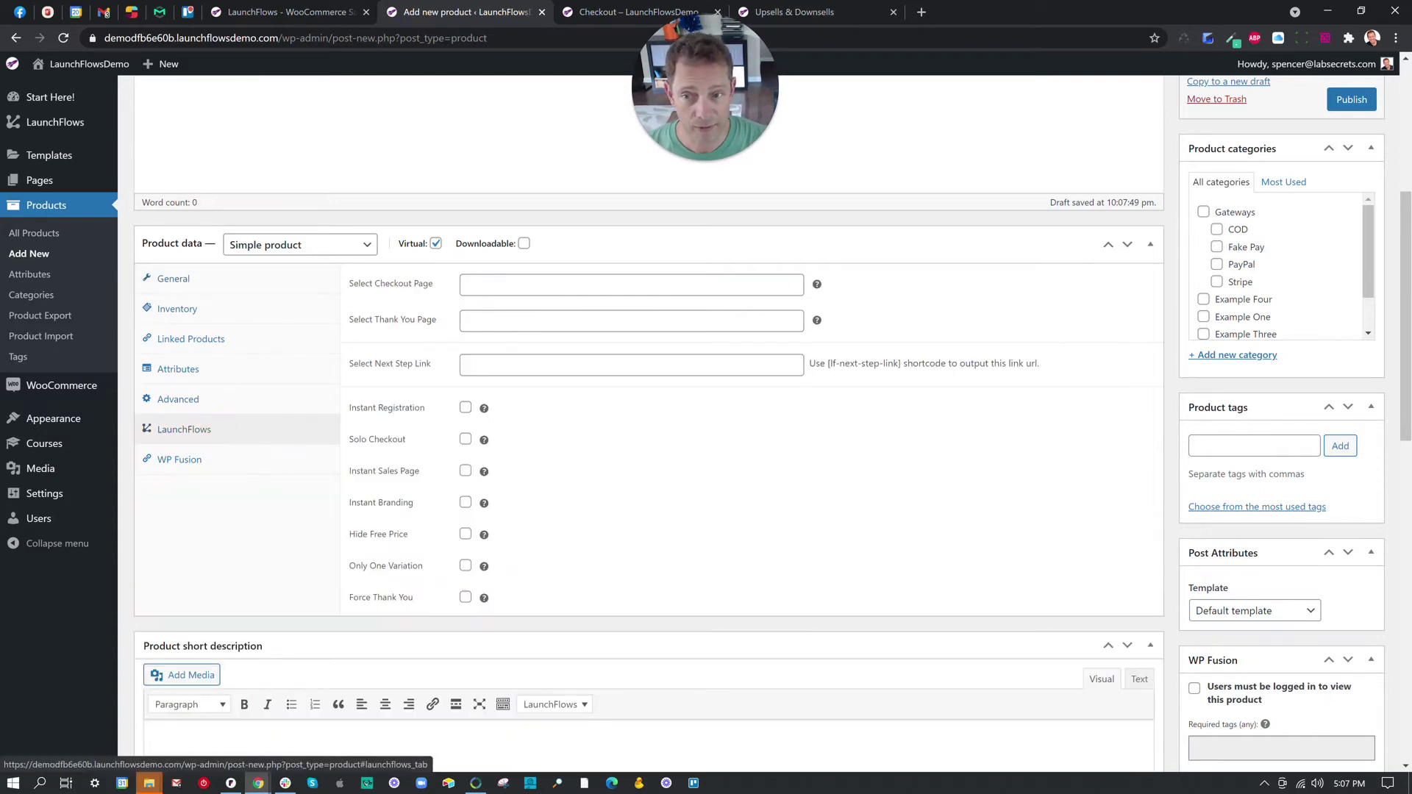
left_click_drag(434, 284, 378, 289)
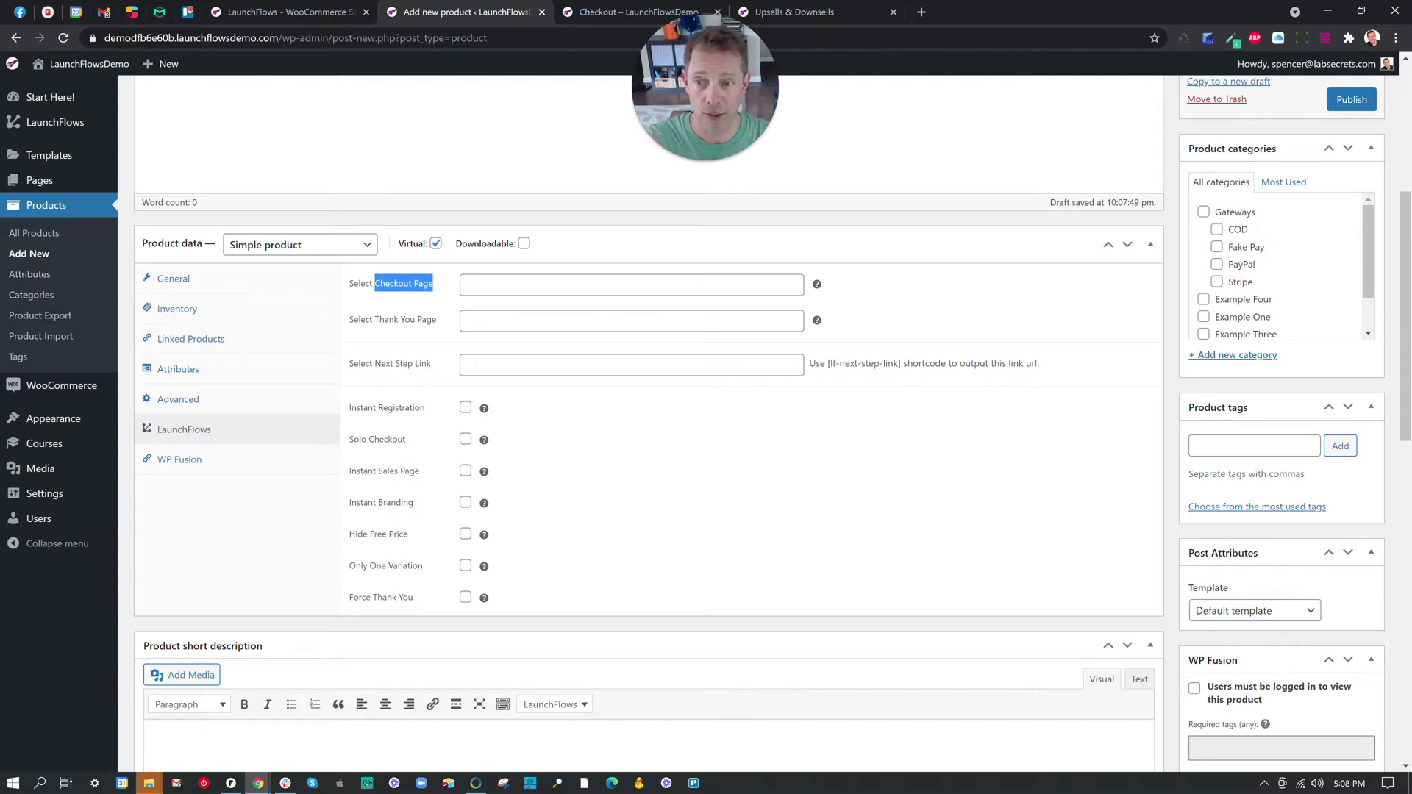
left_click(630, 285)
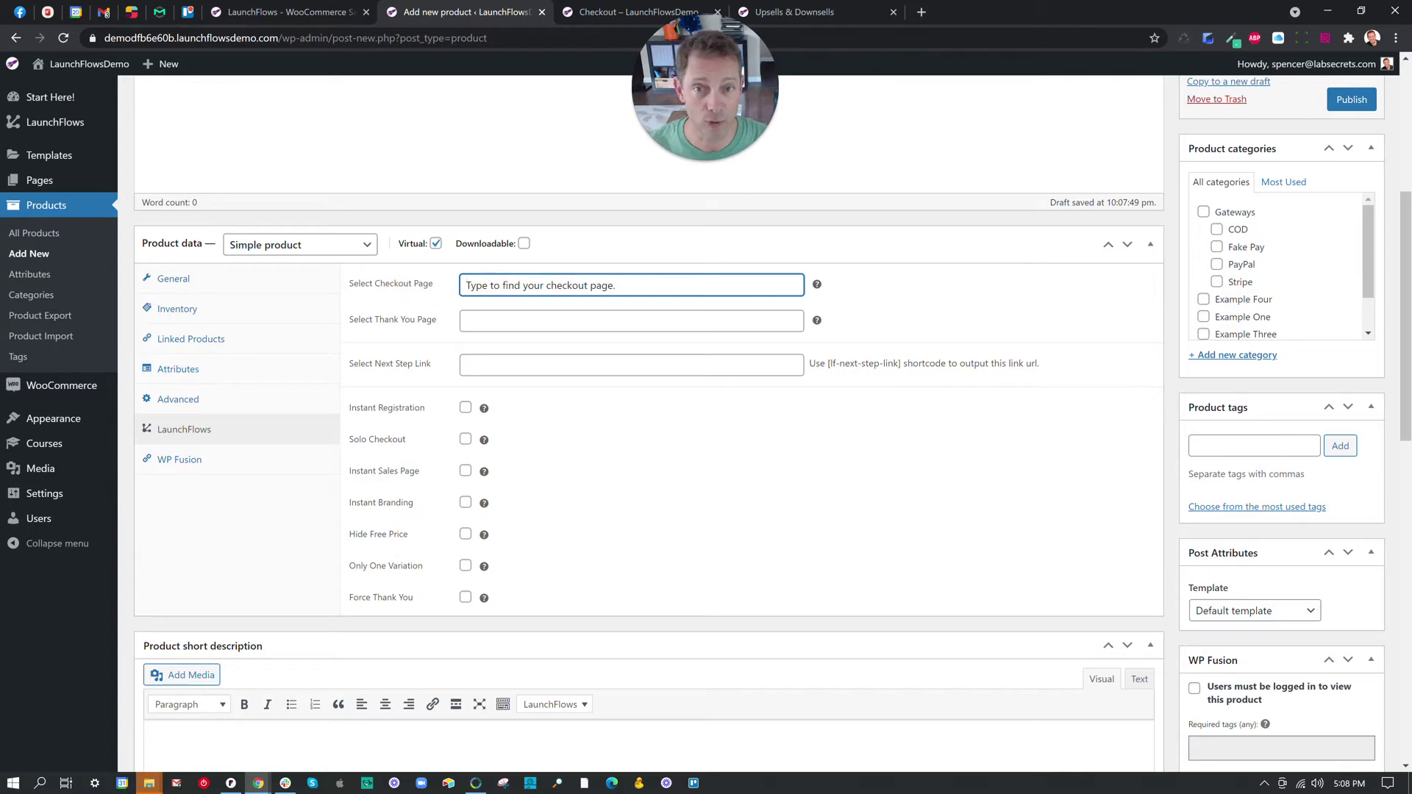
left_click_drag(438, 327, 360, 328)
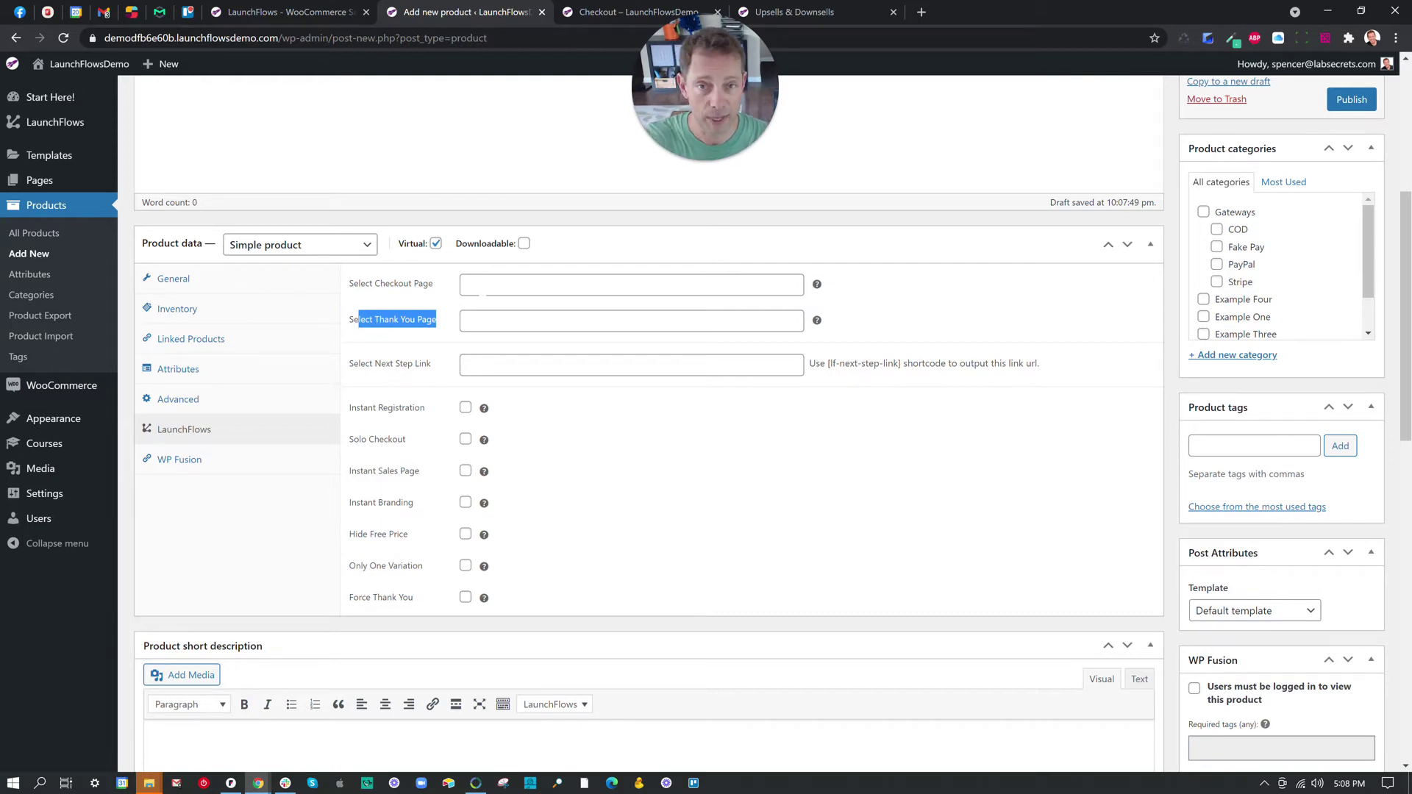
Search 'checkout' and choose the Checkout page as the product's checkout page.
left_click(482, 293)
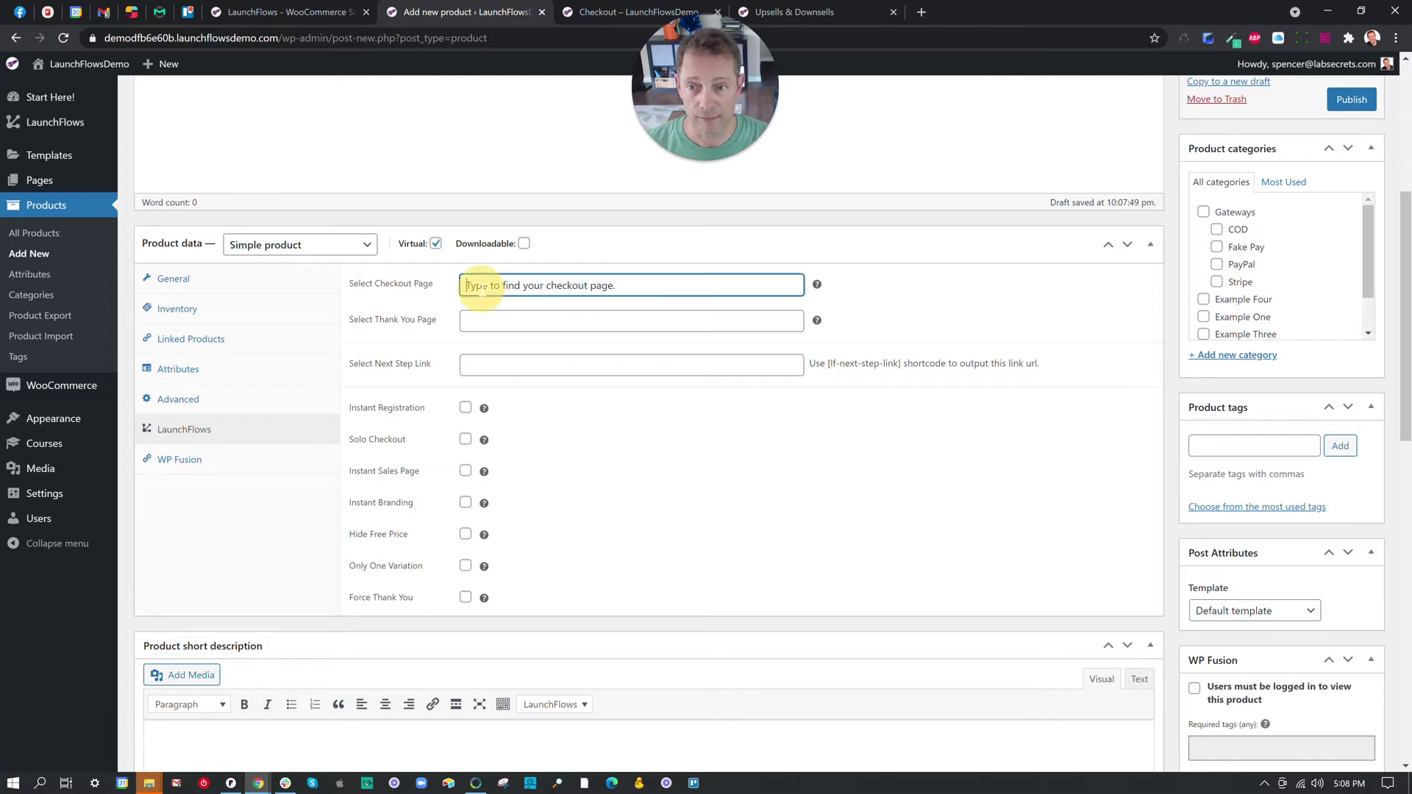
type("ch")
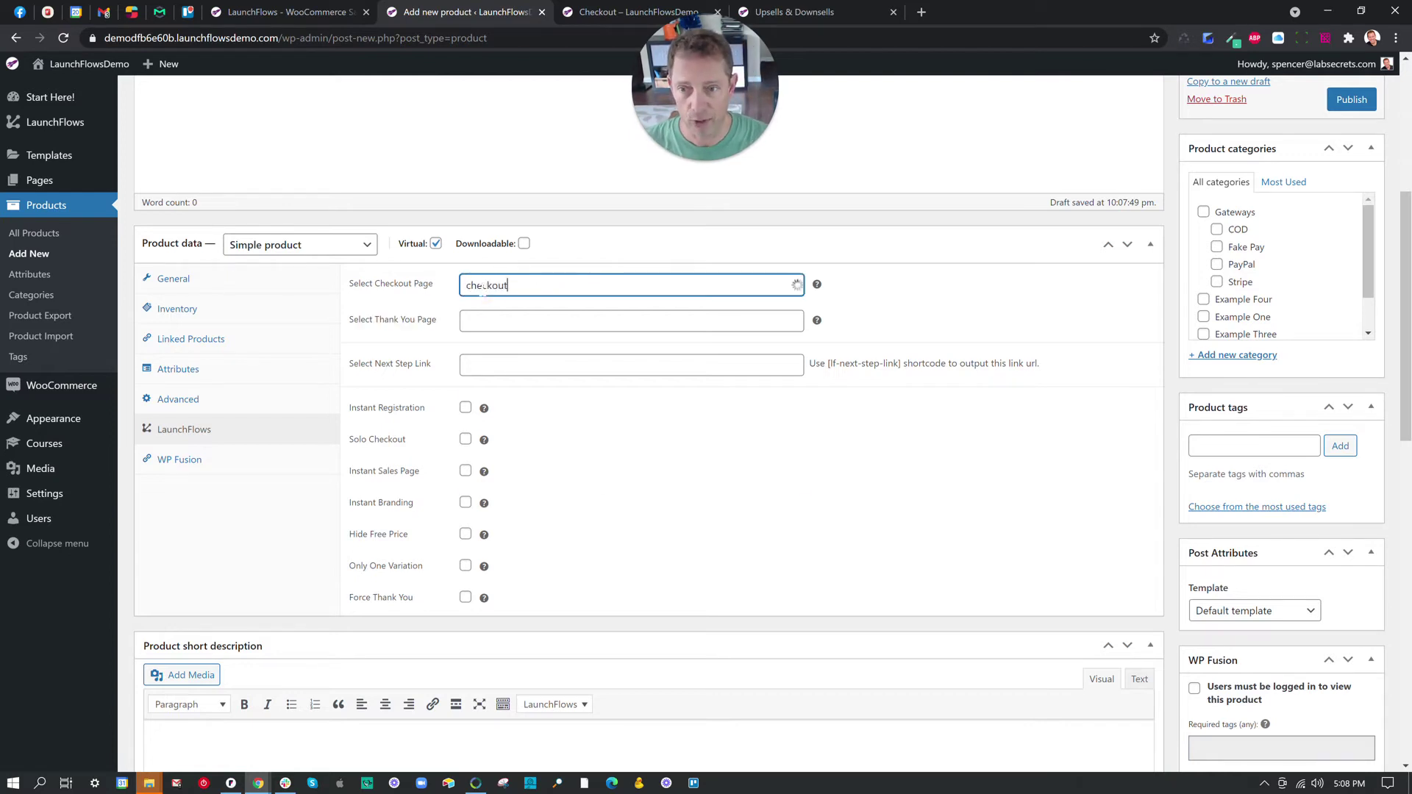
type("eckout")
left_click(505, 430)
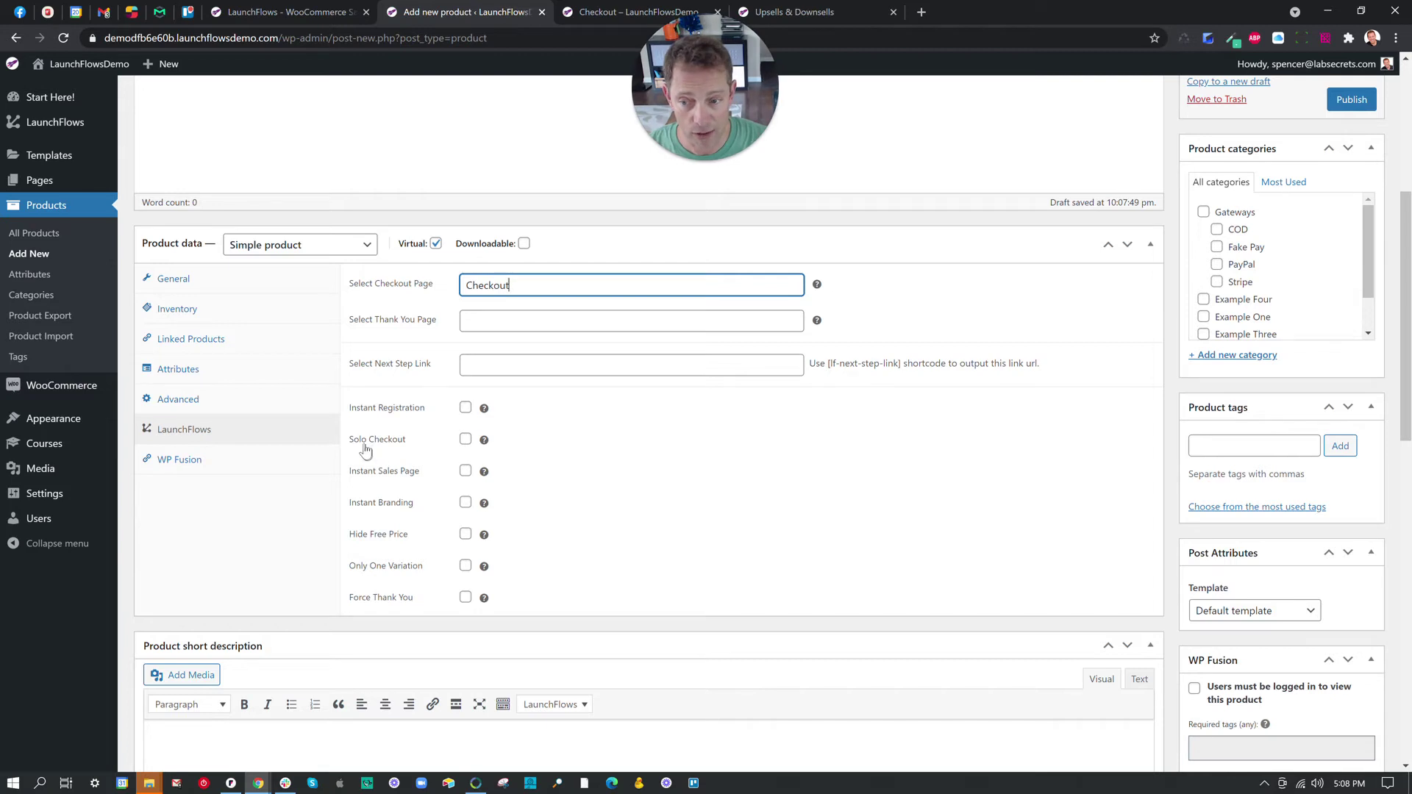
left_click_drag(361, 441, 404, 444)
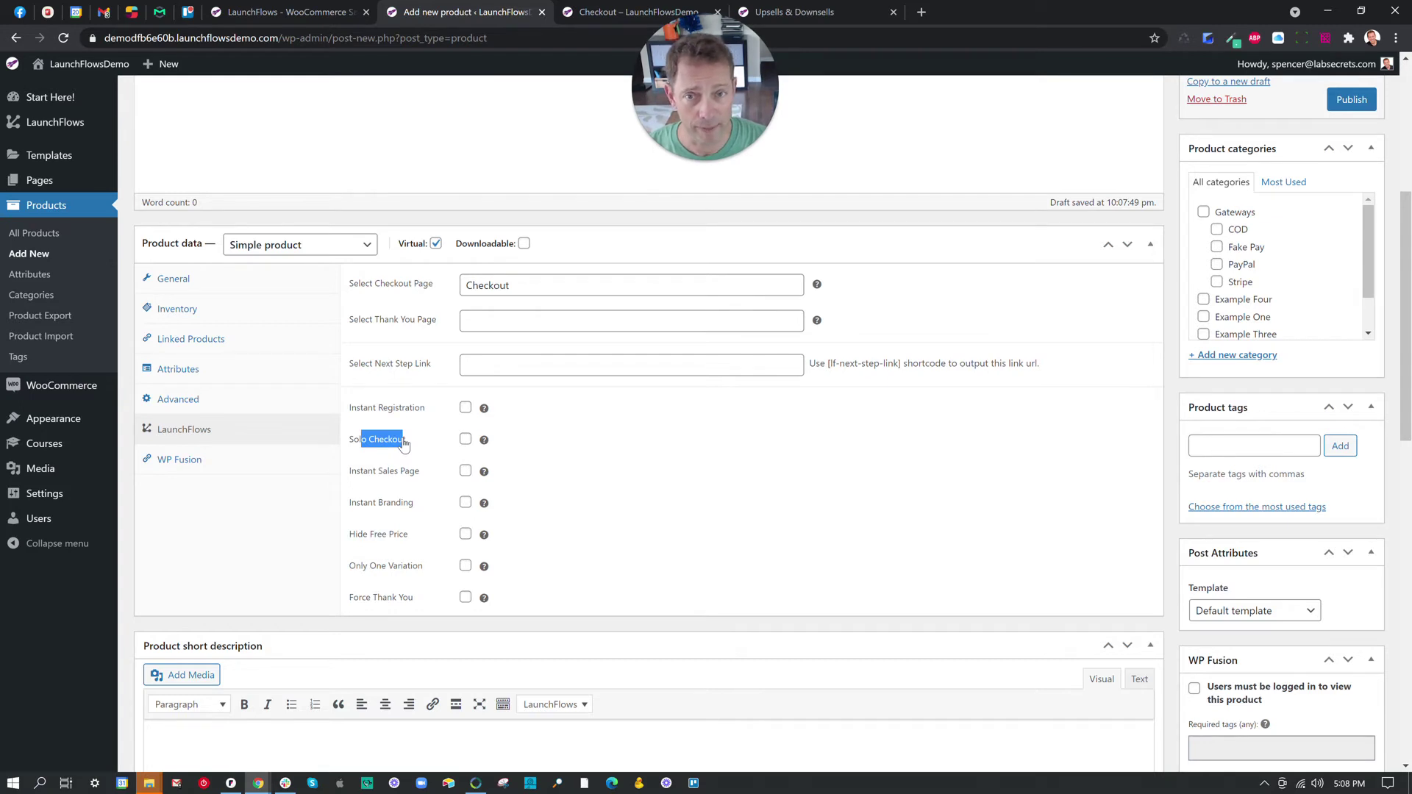
Set the piggy-bank picture from the Media Library as the product image.
scroll(1294, 526, "down", 7)
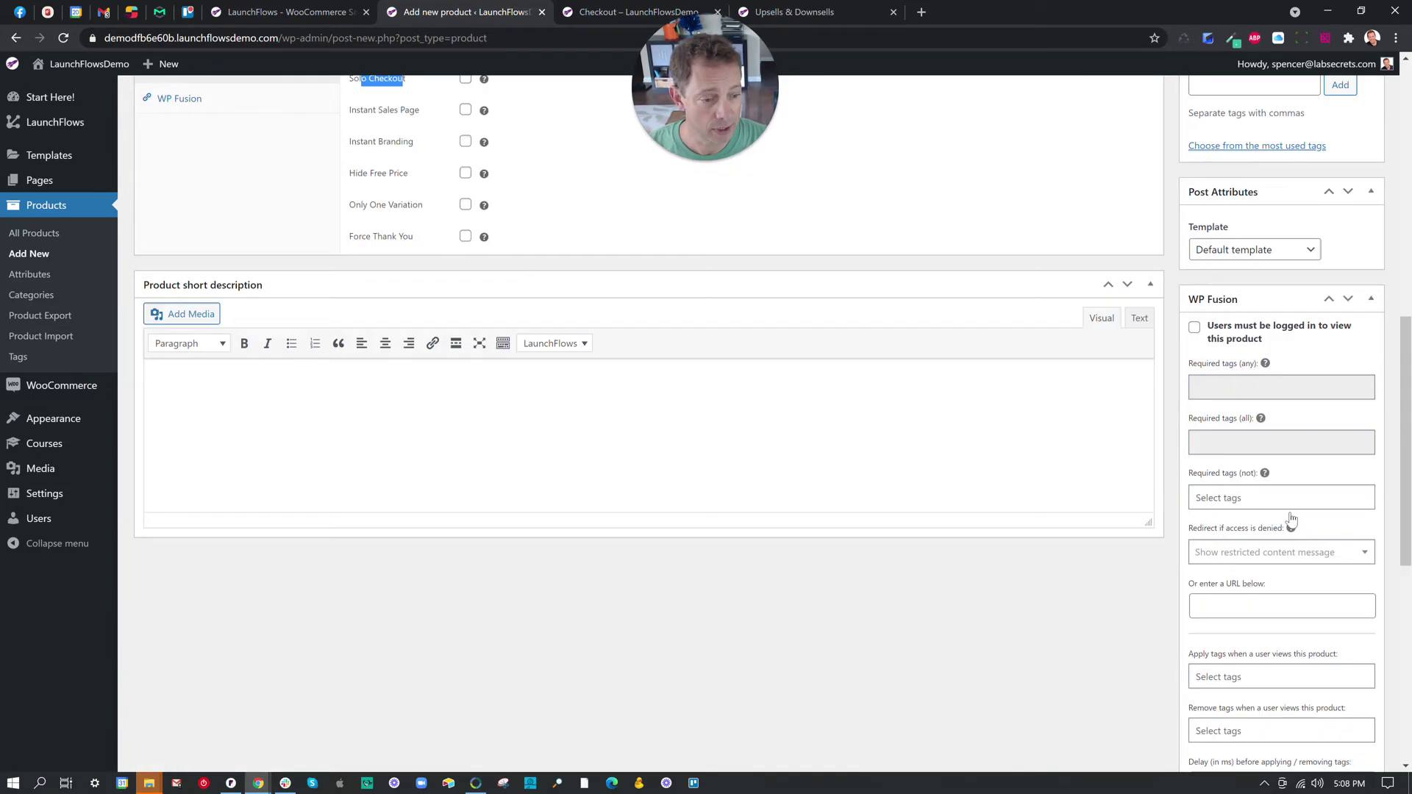
scroll(1282, 526, "down", 5)
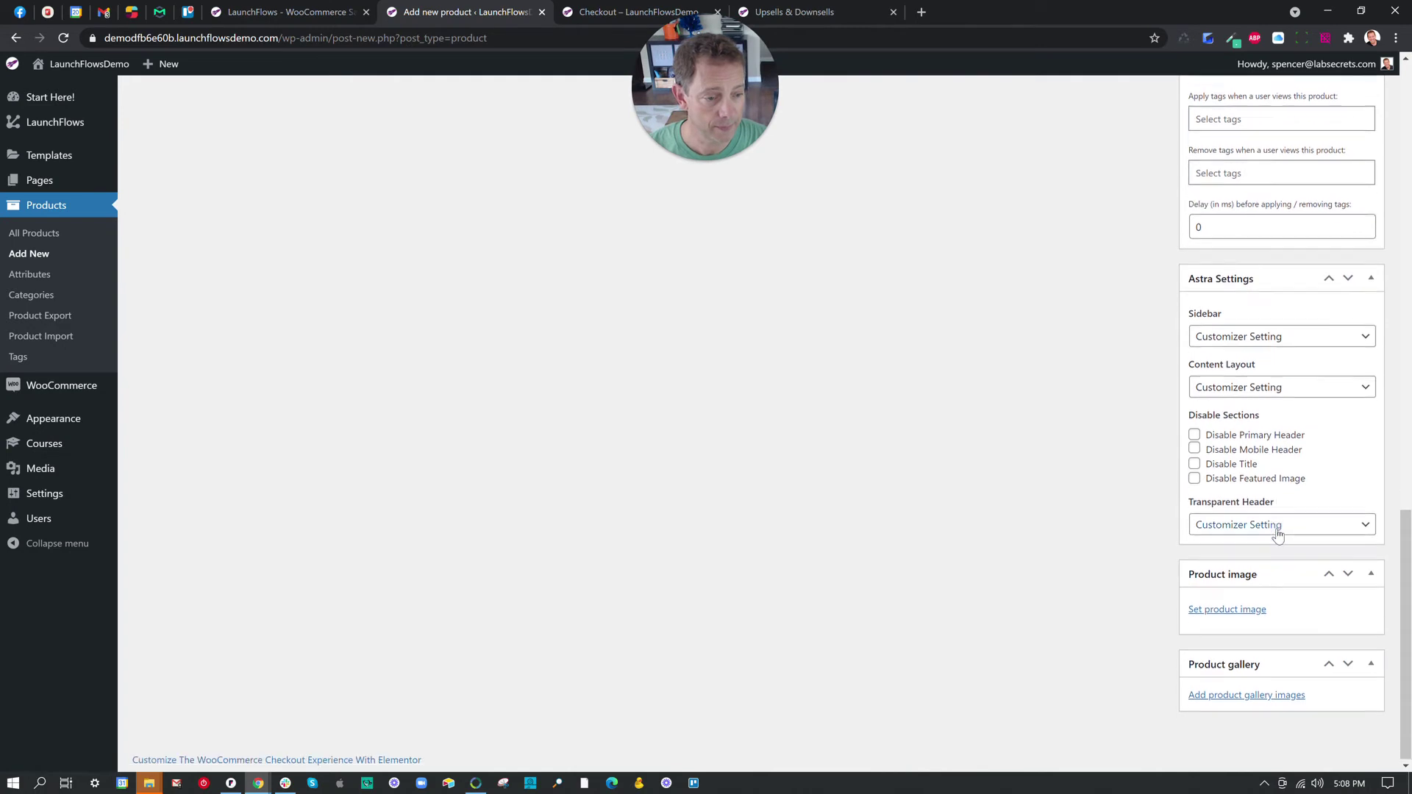
left_click(1260, 611)
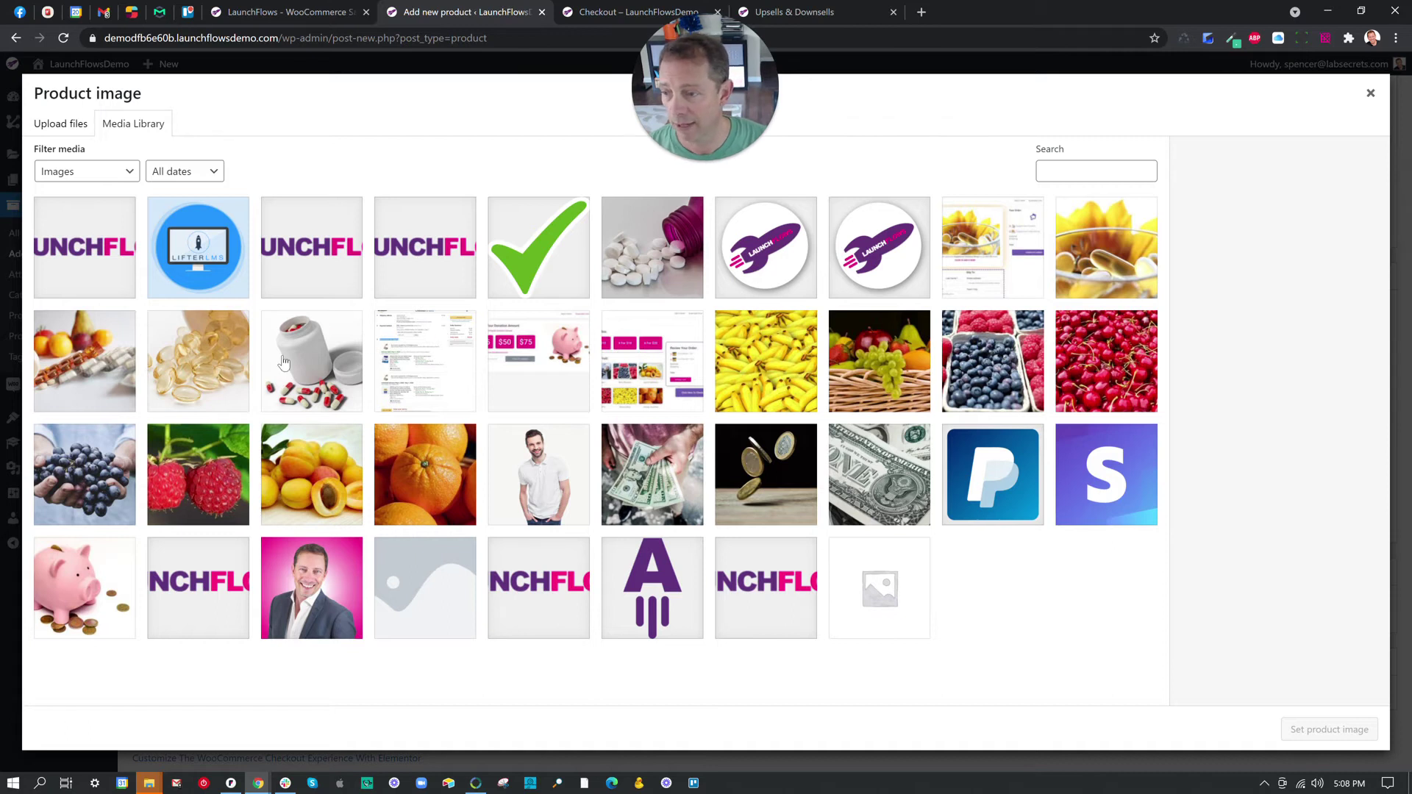
left_click(80, 587)
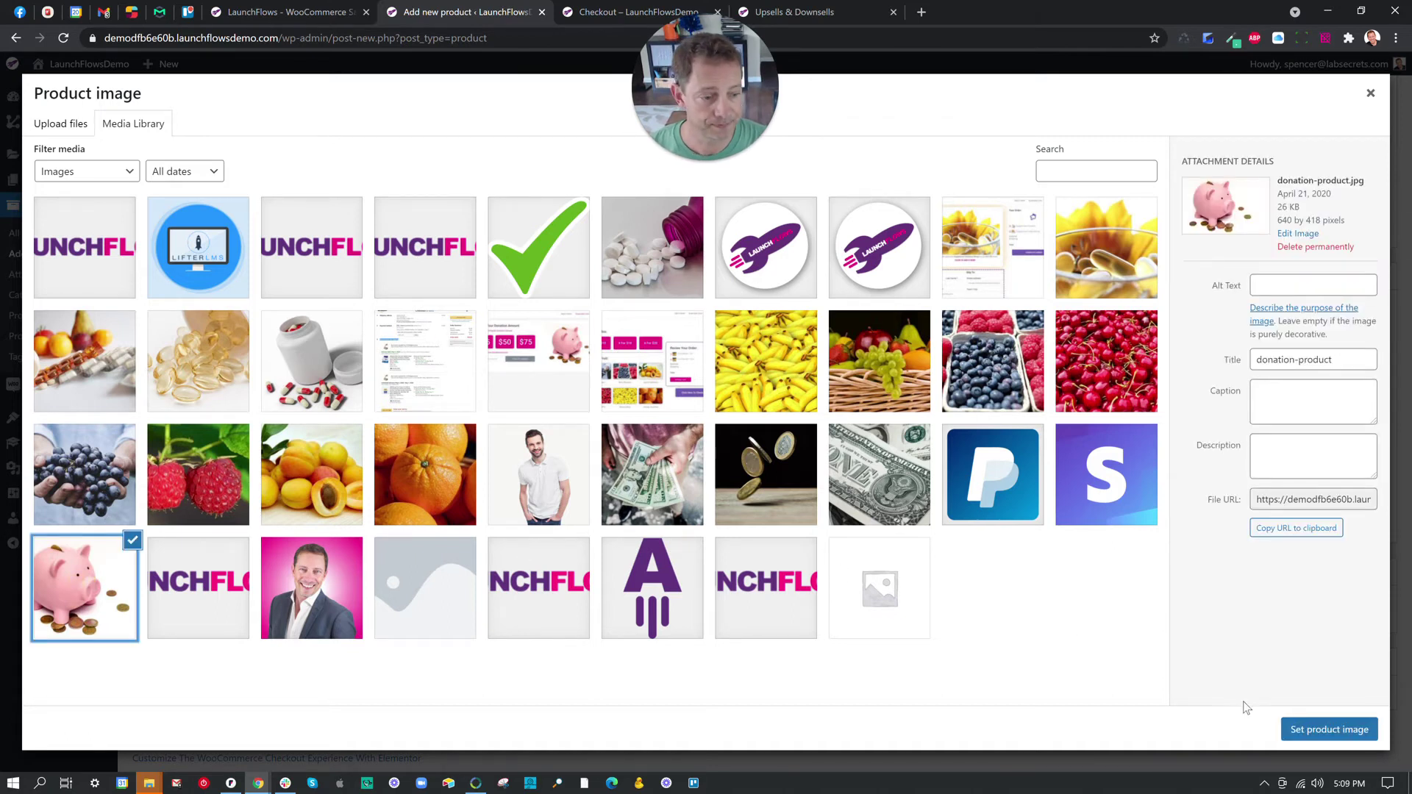
left_click(1294, 726)
Publish the Upsell Product and start a new page from Pages > Add New.
scroll(1161, 566, "up", 10)
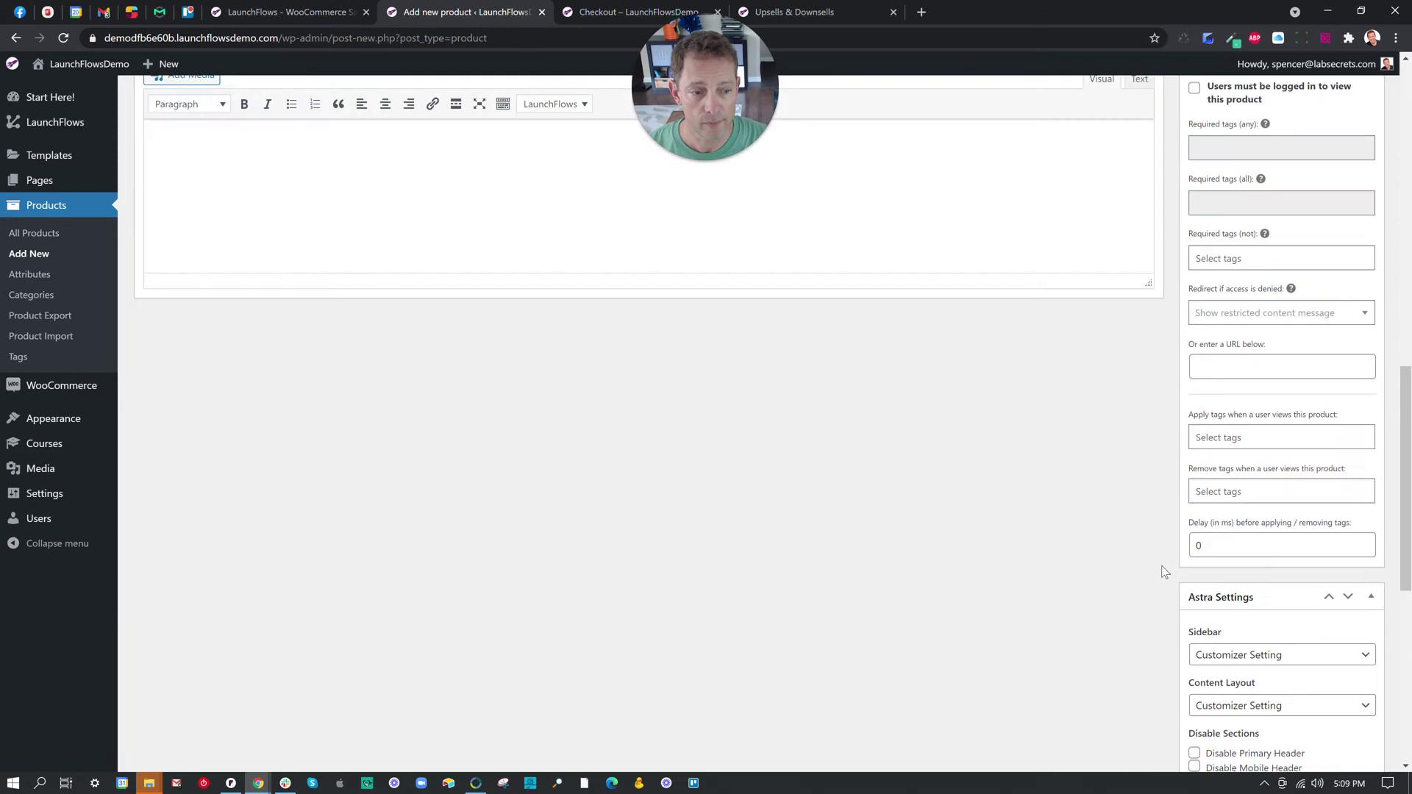
scroll(1162, 566, "up", 5)
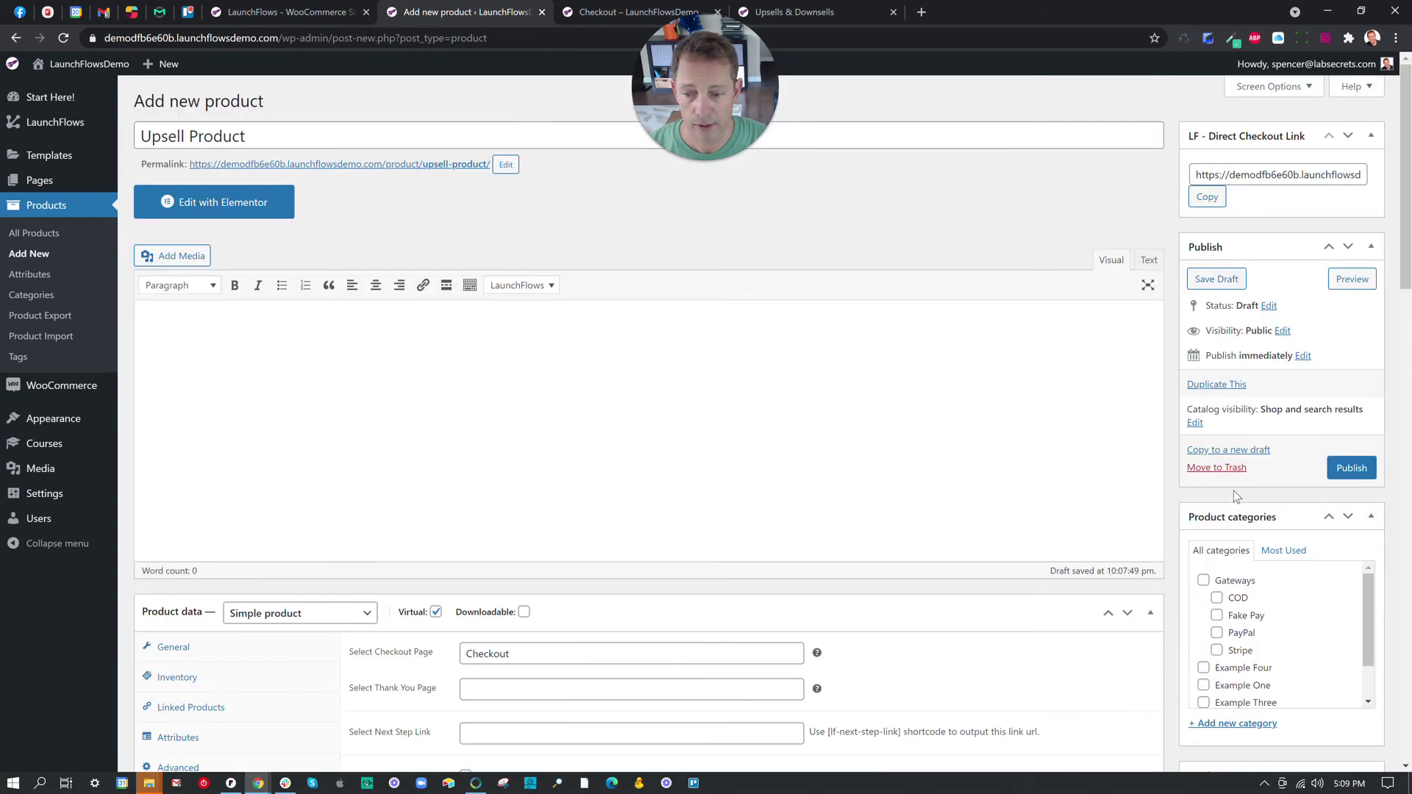
left_click(1336, 466)
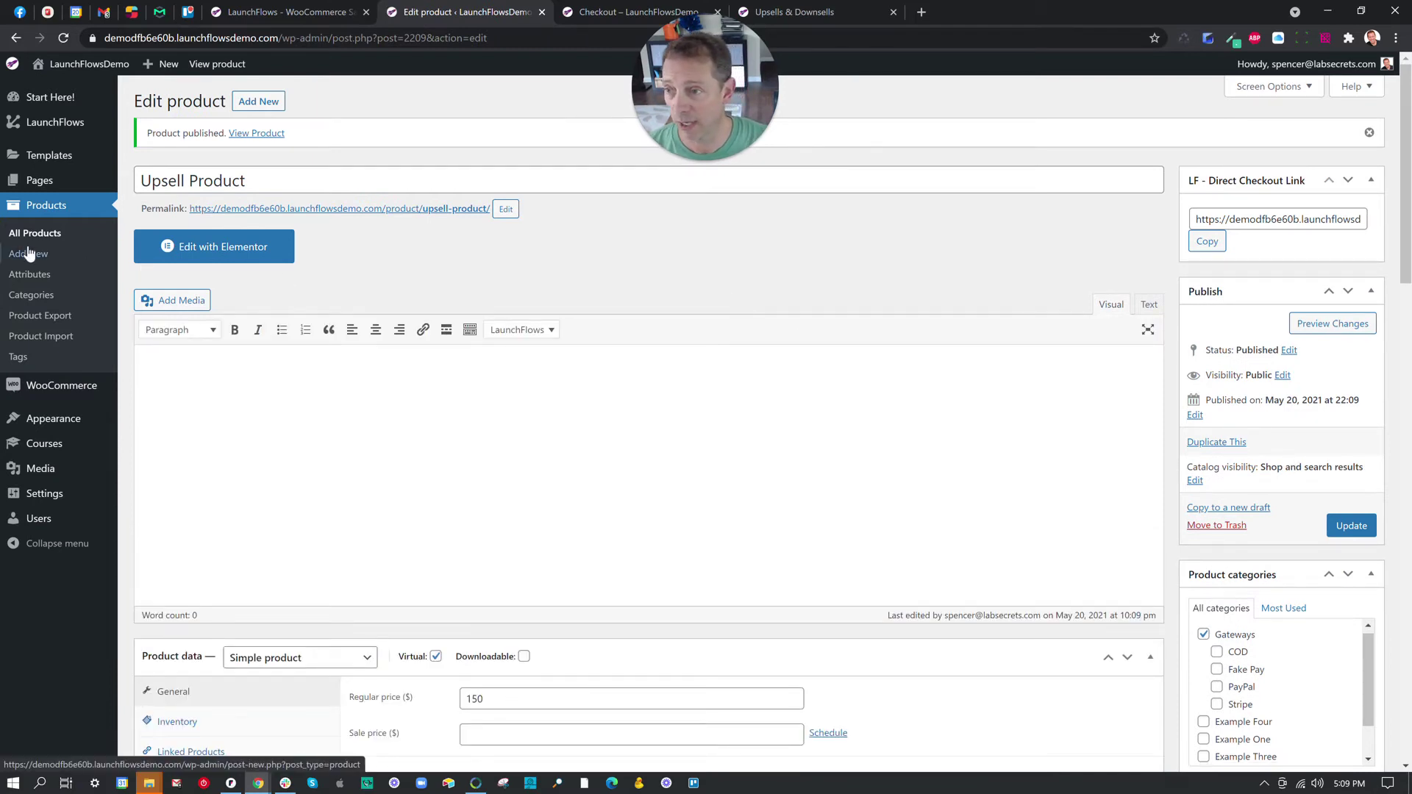
mouse_move(44, 182)
left_click(142, 202)
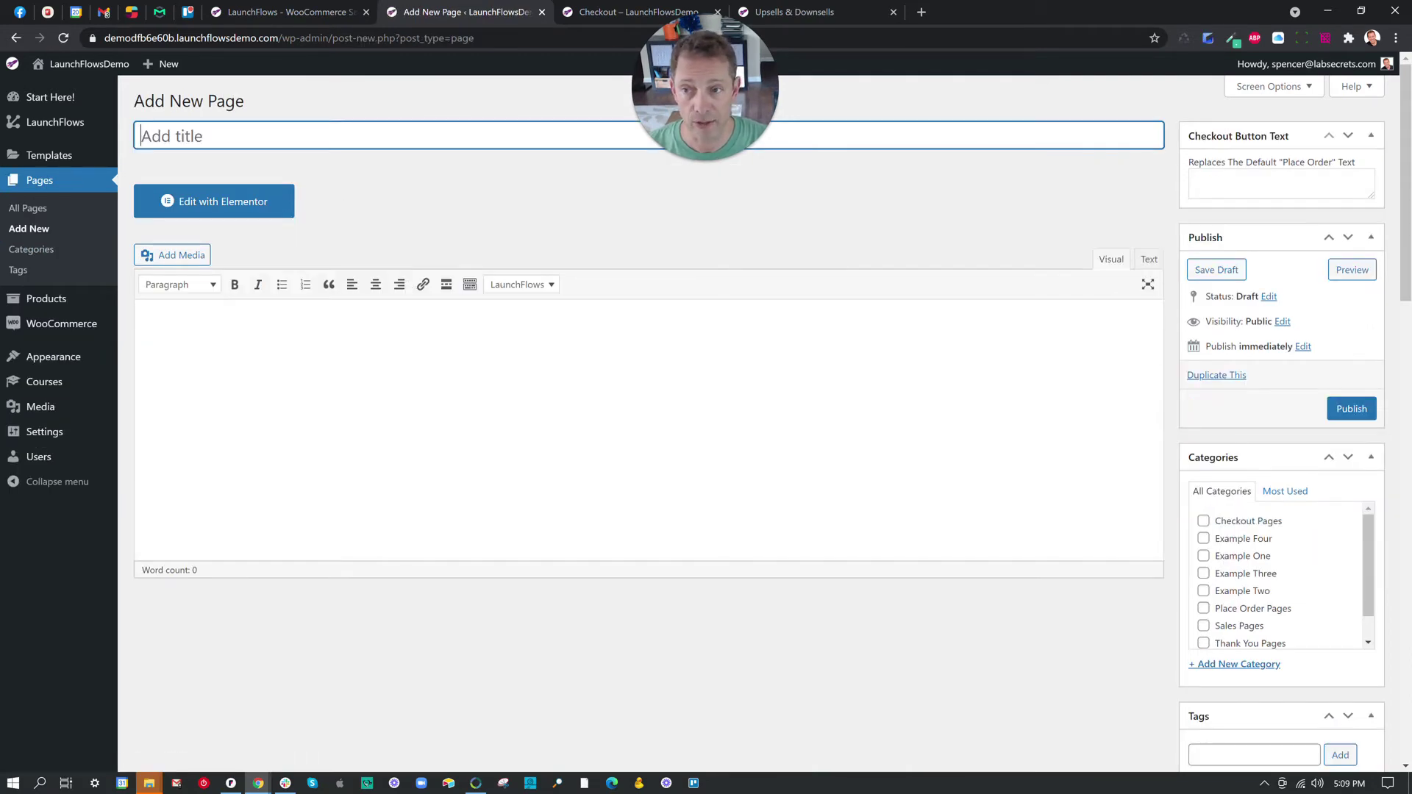
Title the new page 'Page That Has The Upsell'.
left_click(334, 137)
type("Page ")
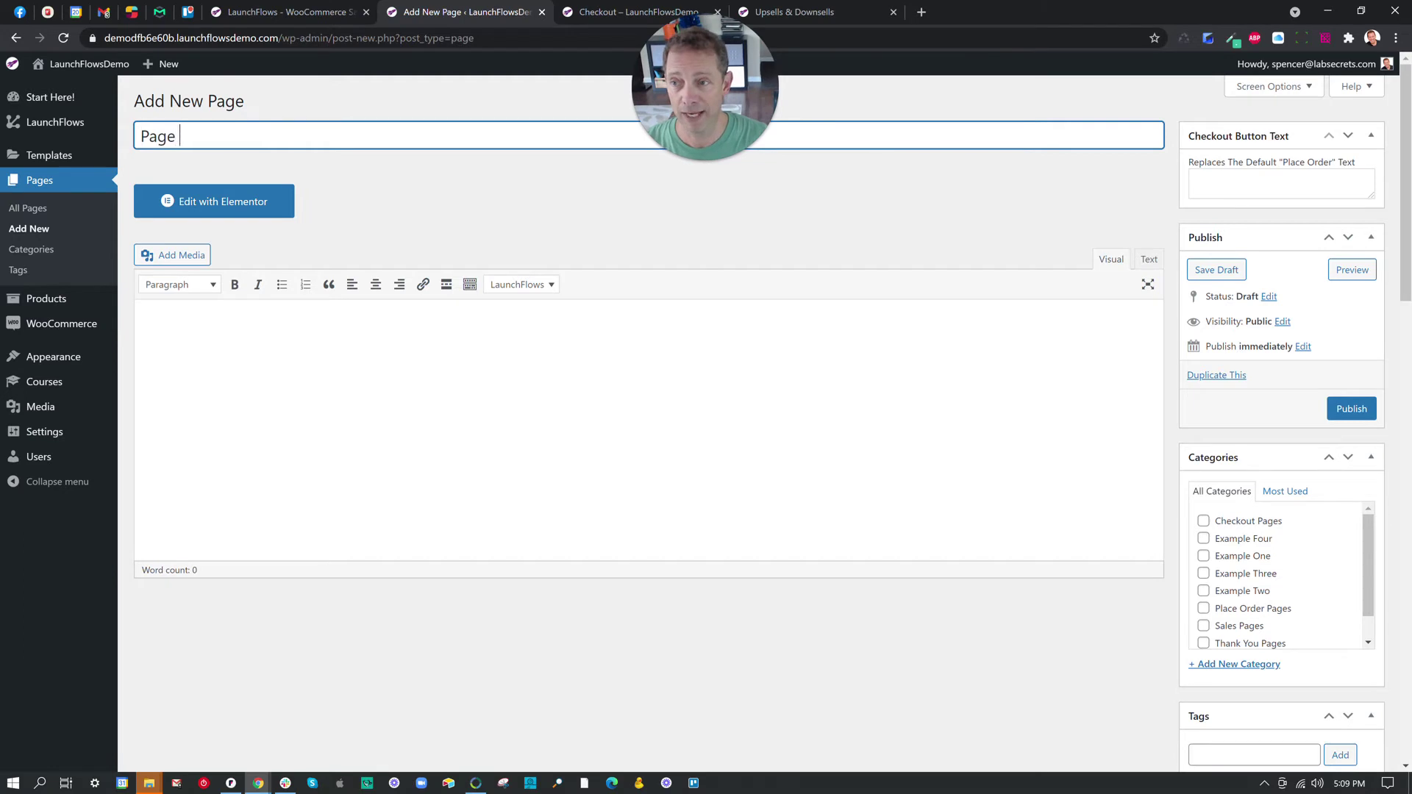
type("That Has The Upsell")
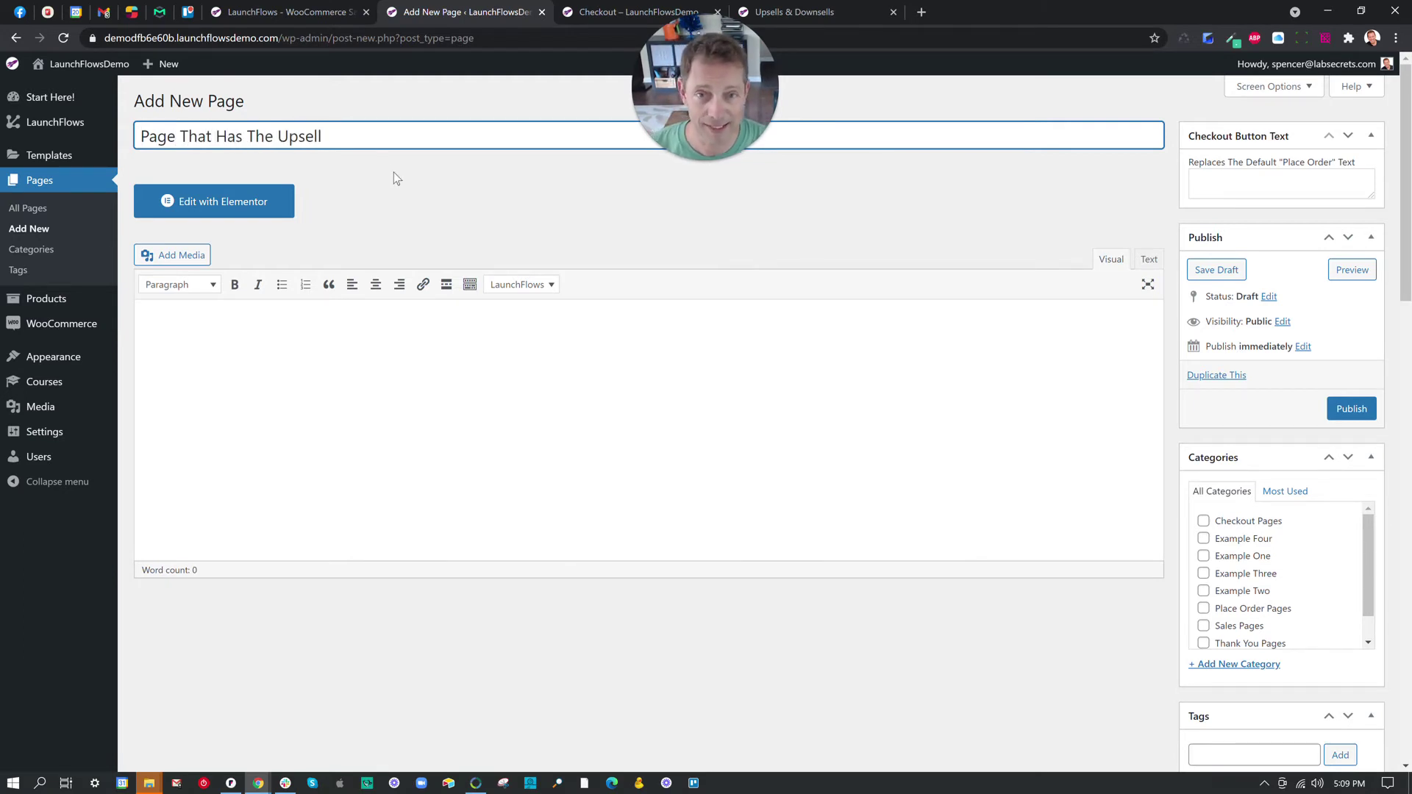
Copy the lf-upsell shortcode from the Upsells & Downsells documentation and return to the page editor.
left_click(778, 6)
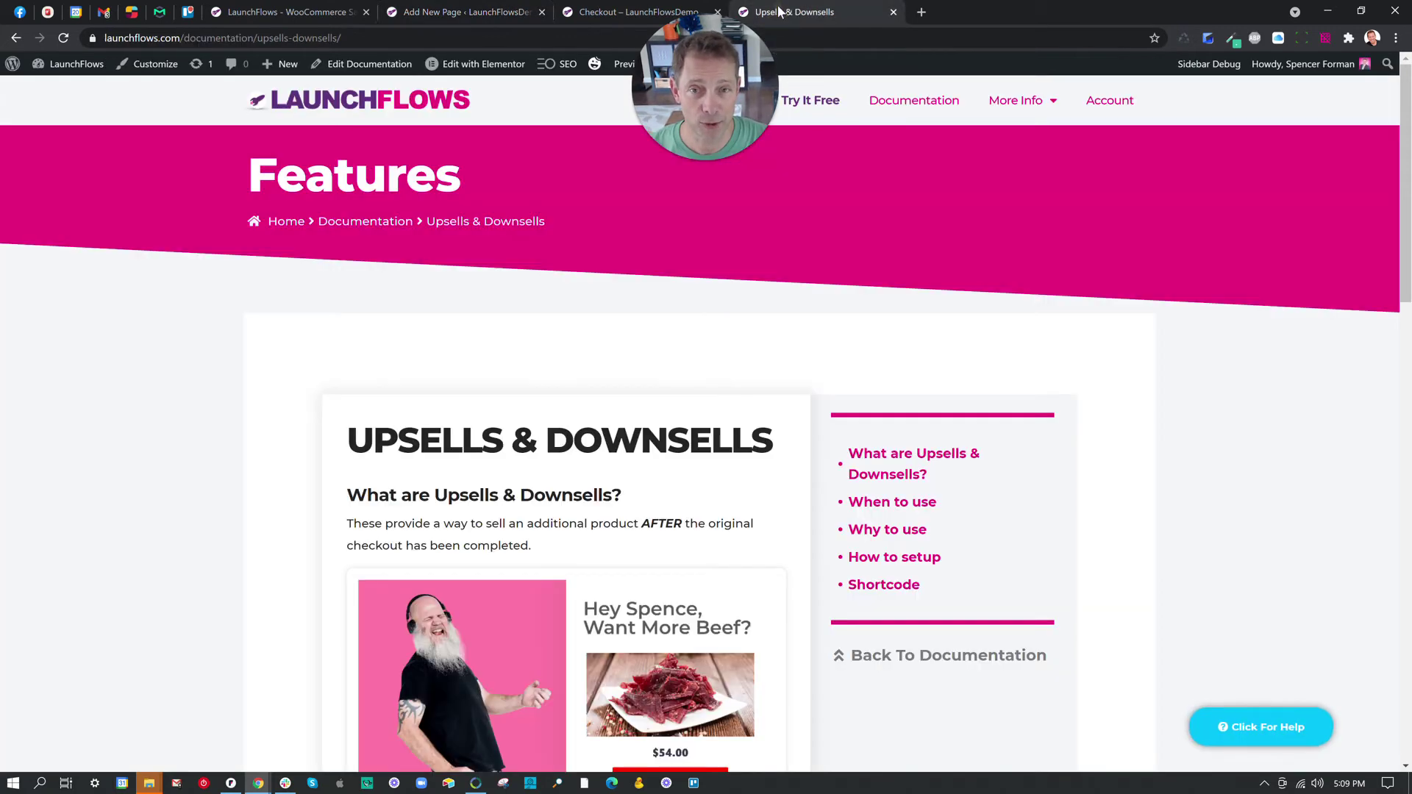
left_click(390, 225)
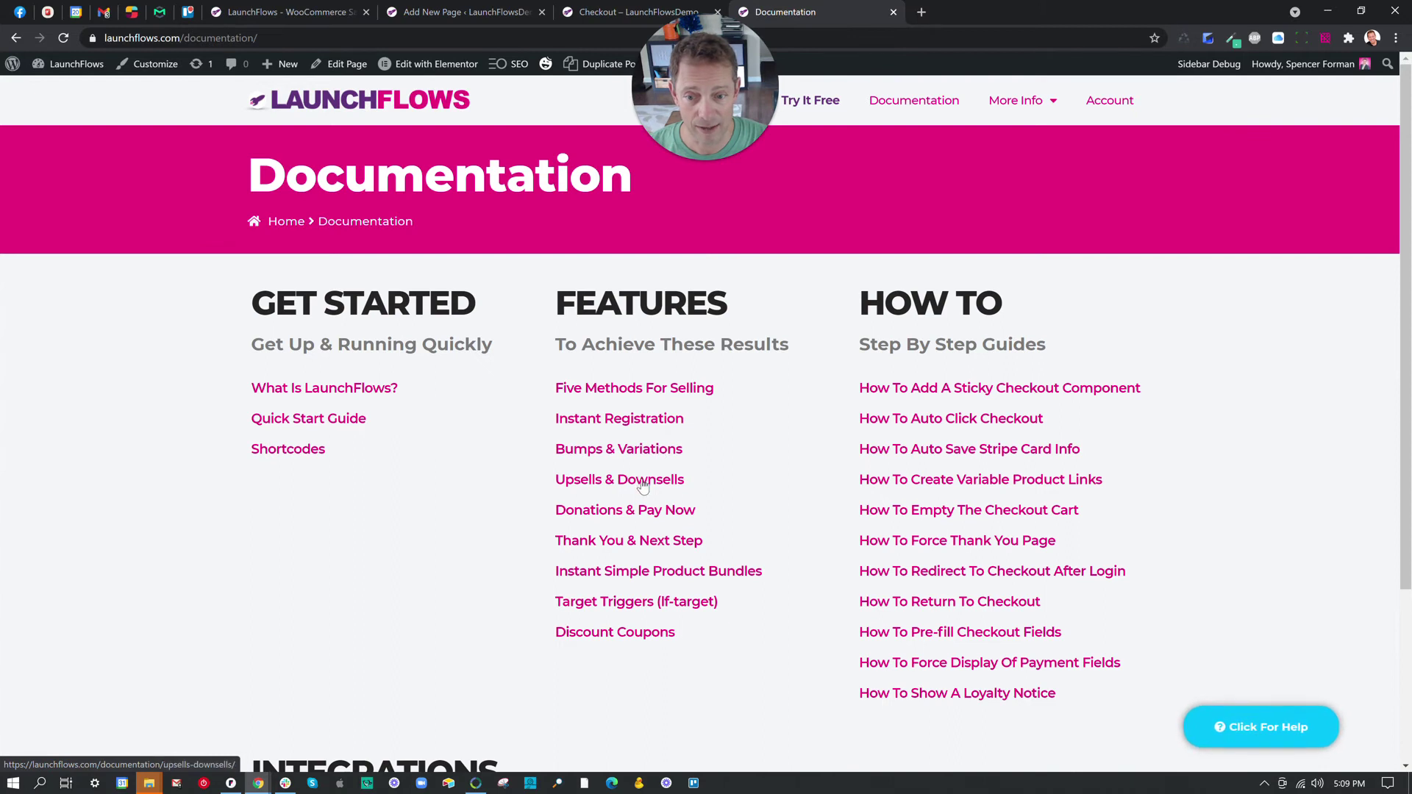
left_click(618, 479)
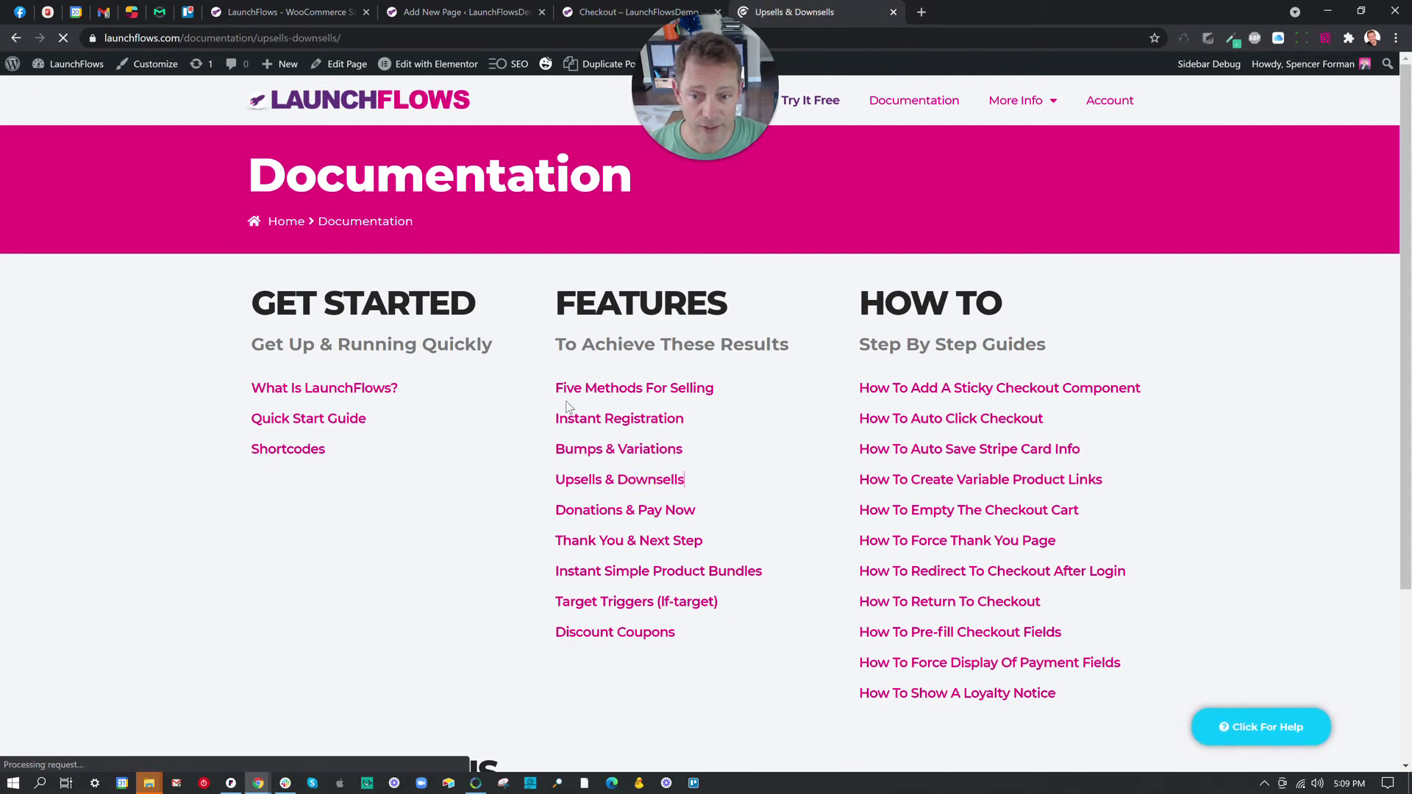
scroll(581, 404, "down", 20)
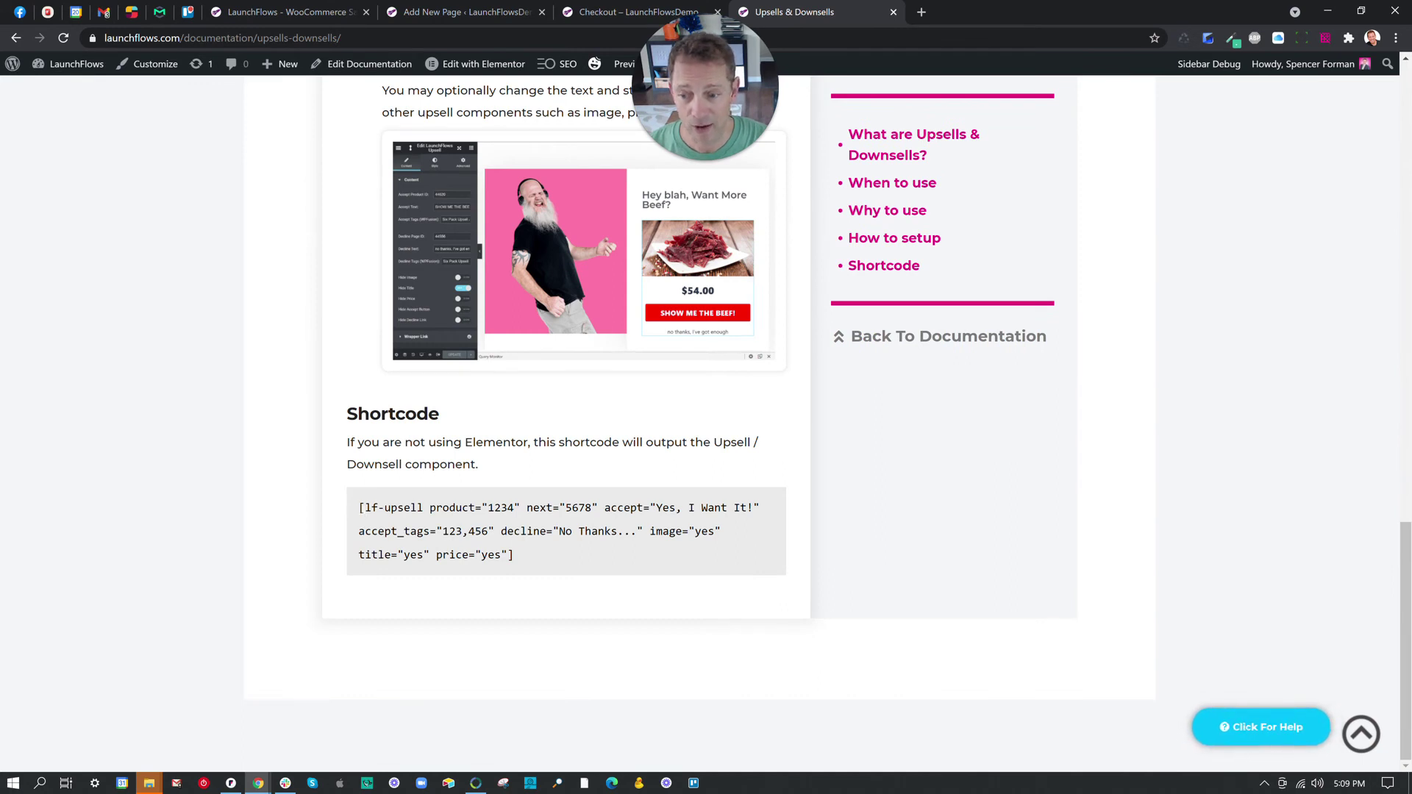
left_click_drag(358, 507, 526, 556)
key("ctrl+c")
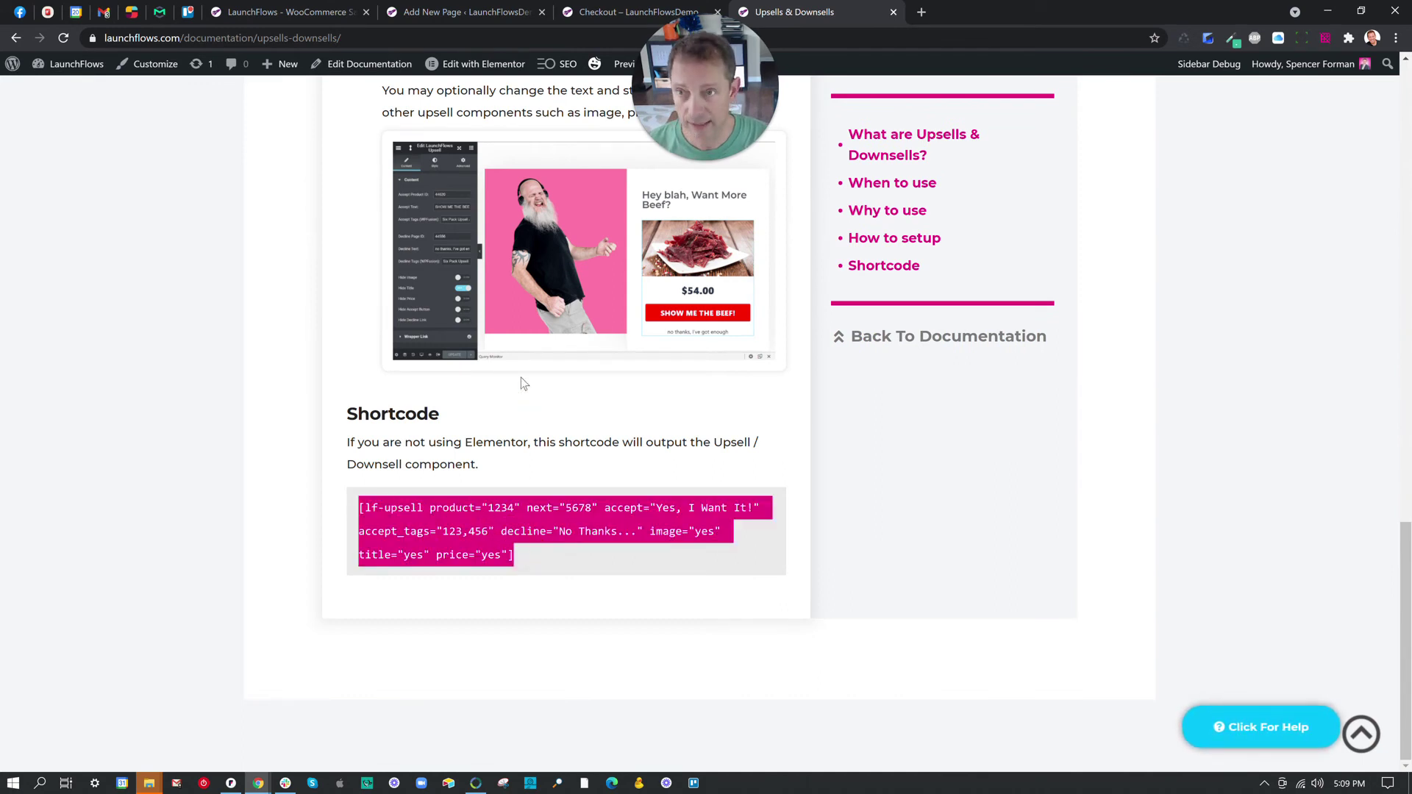
left_click(511, 10)
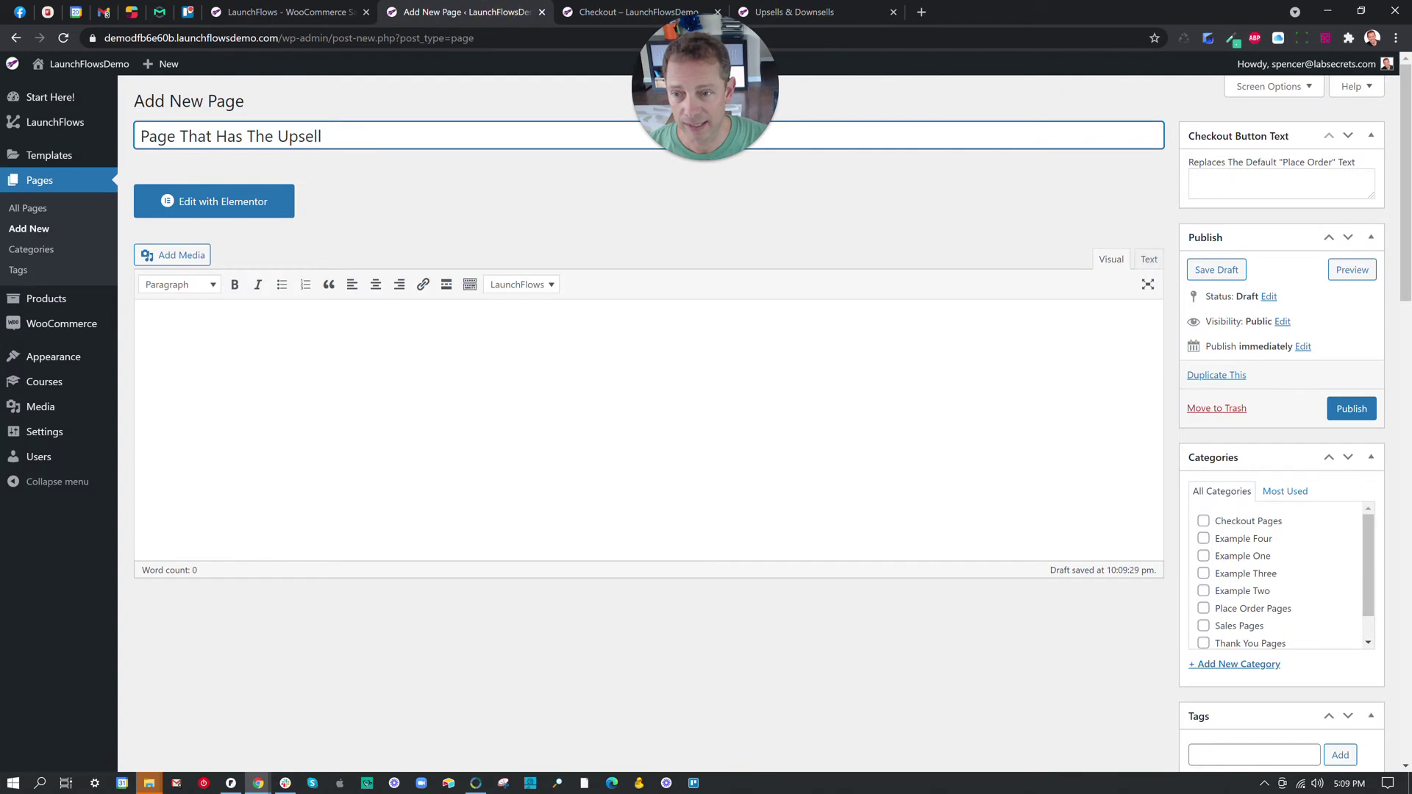
Paste the lf-upsell shortcode into the page body and look up the Upsell Product's ID in the Products list.
key("ctrl+v")
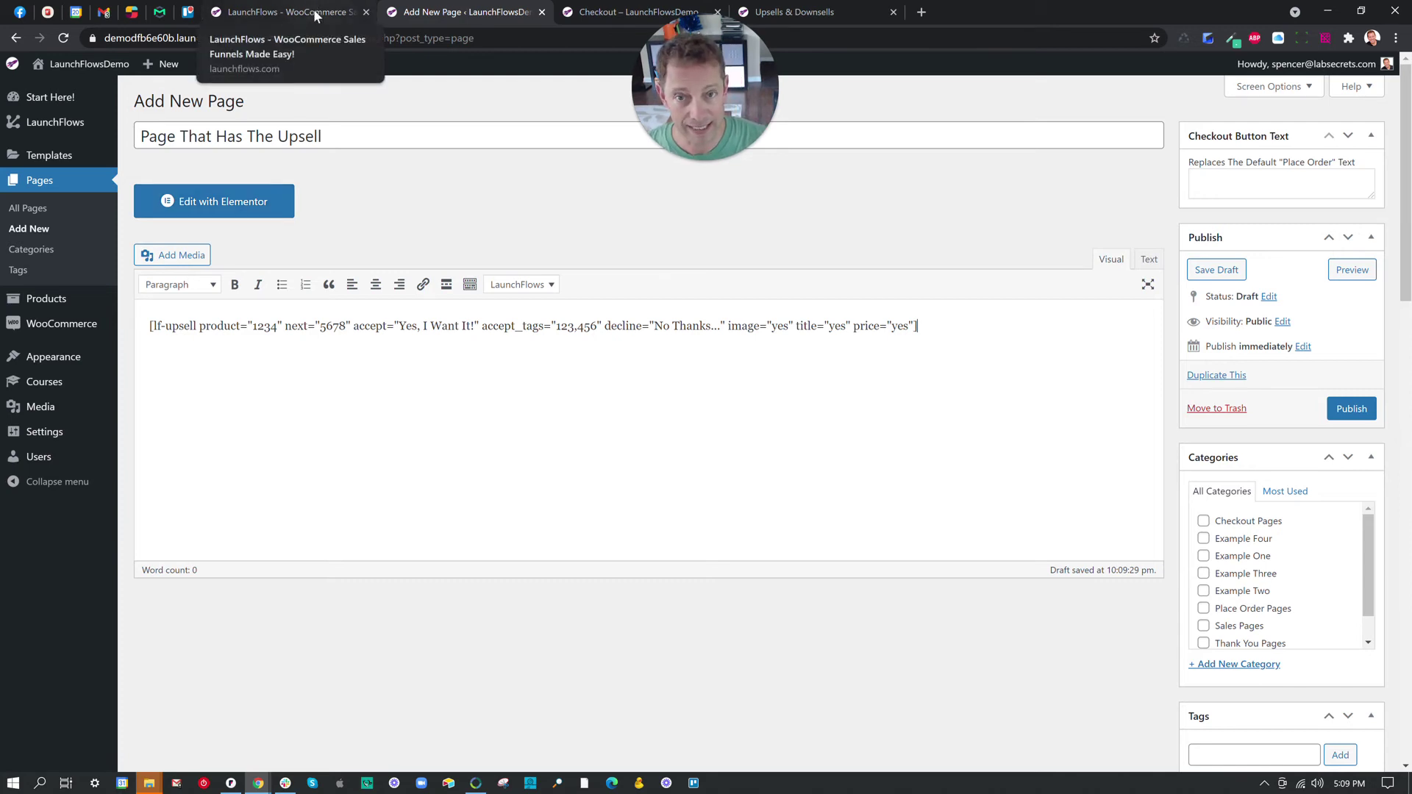
mouse_move(69, 301)
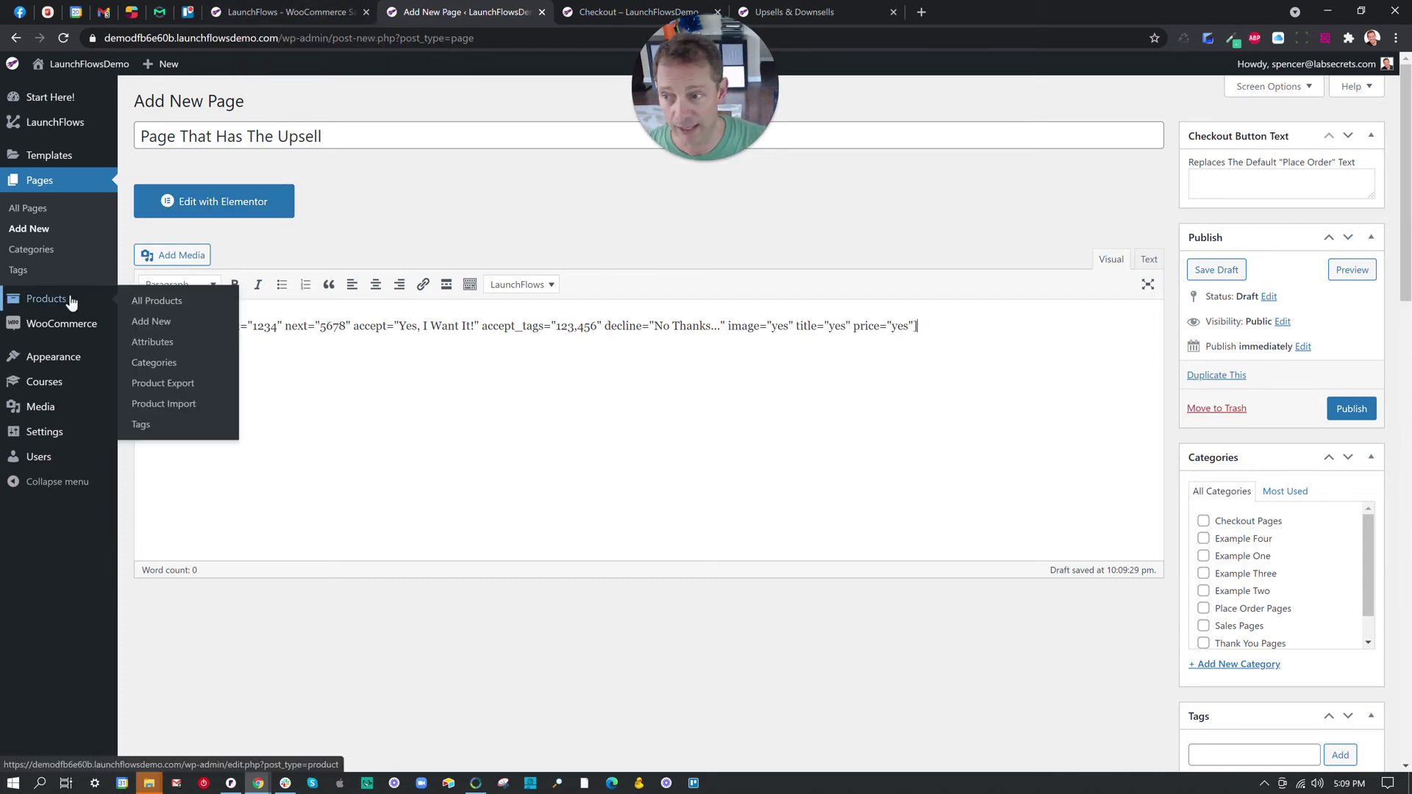
right_click(147, 301)
left_click(157, 311)
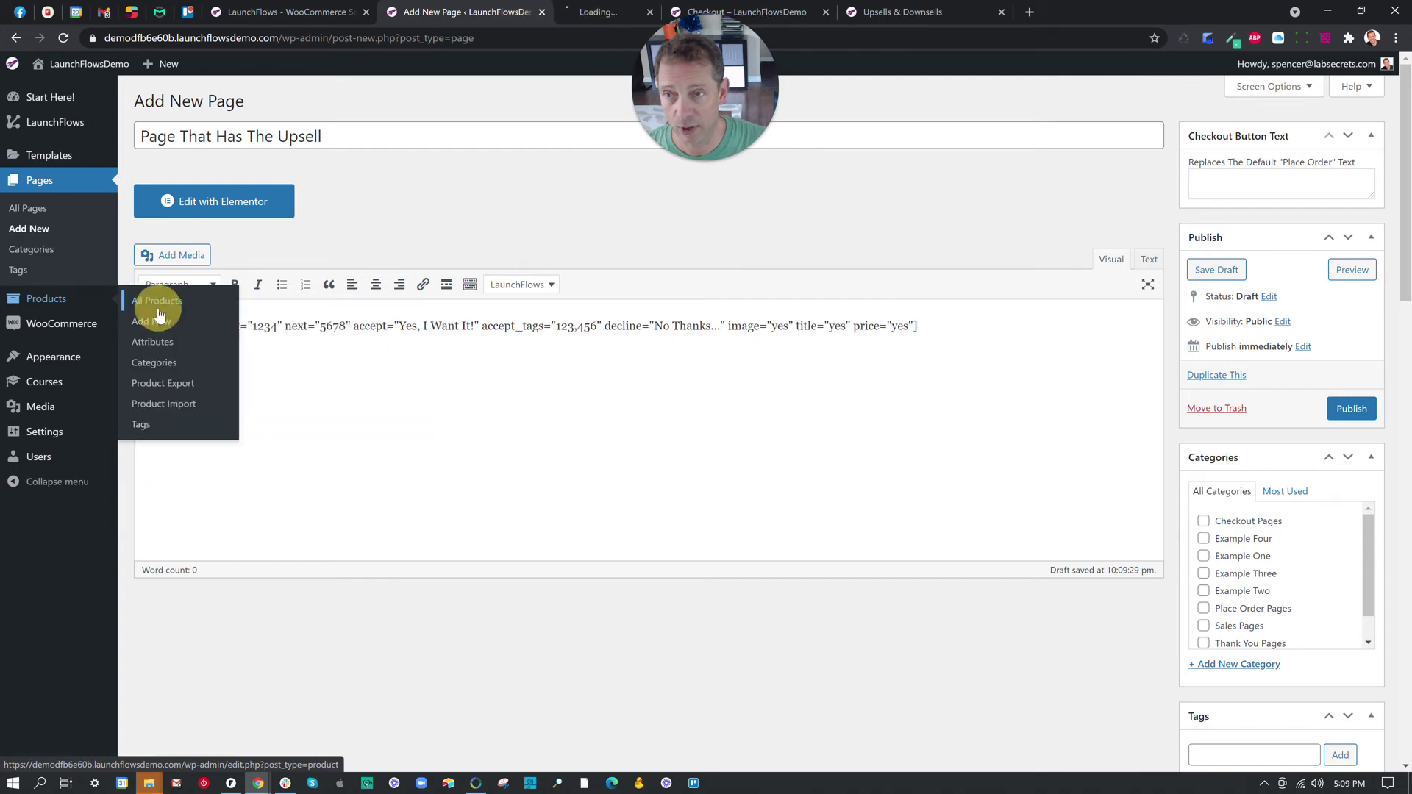
left_click(603, 11)
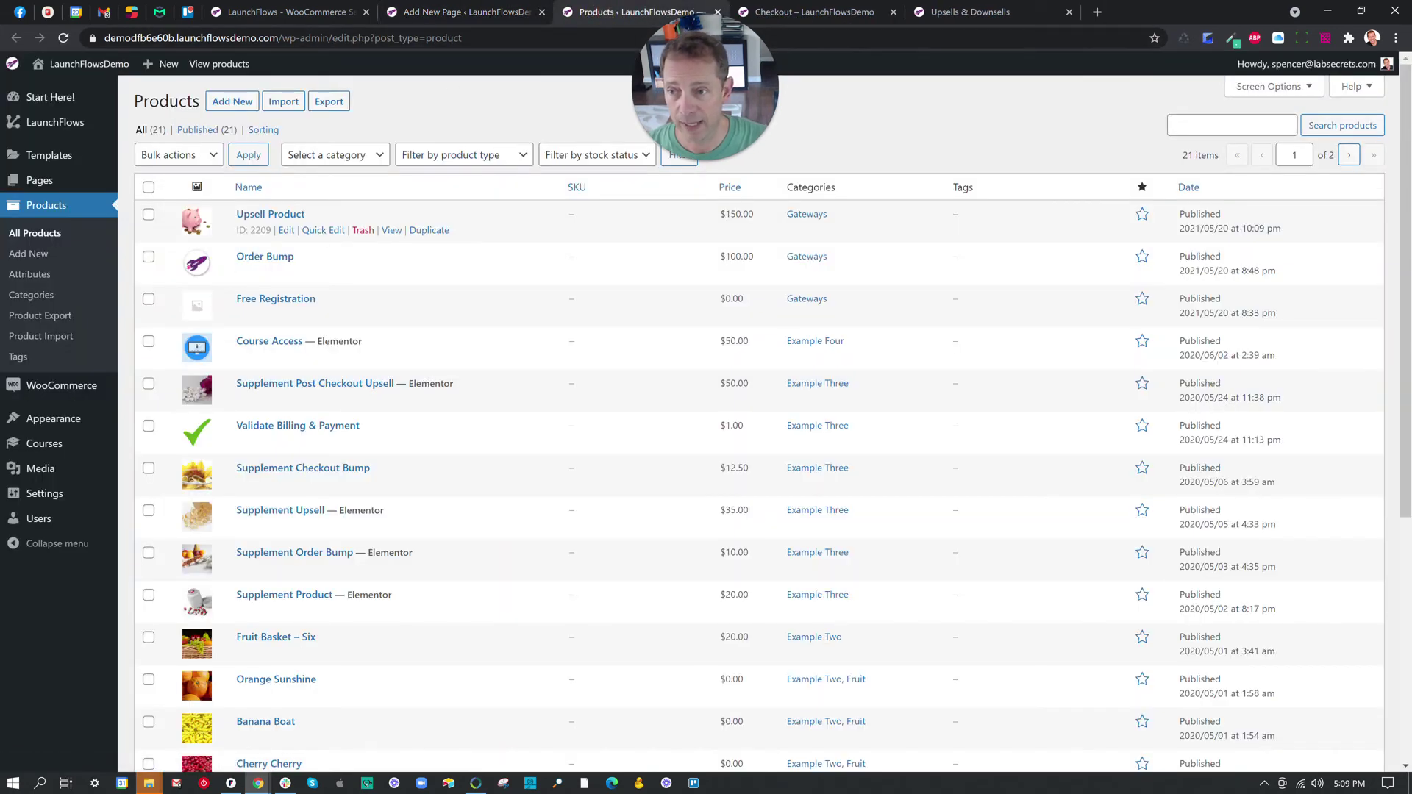
left_click(515, 12)
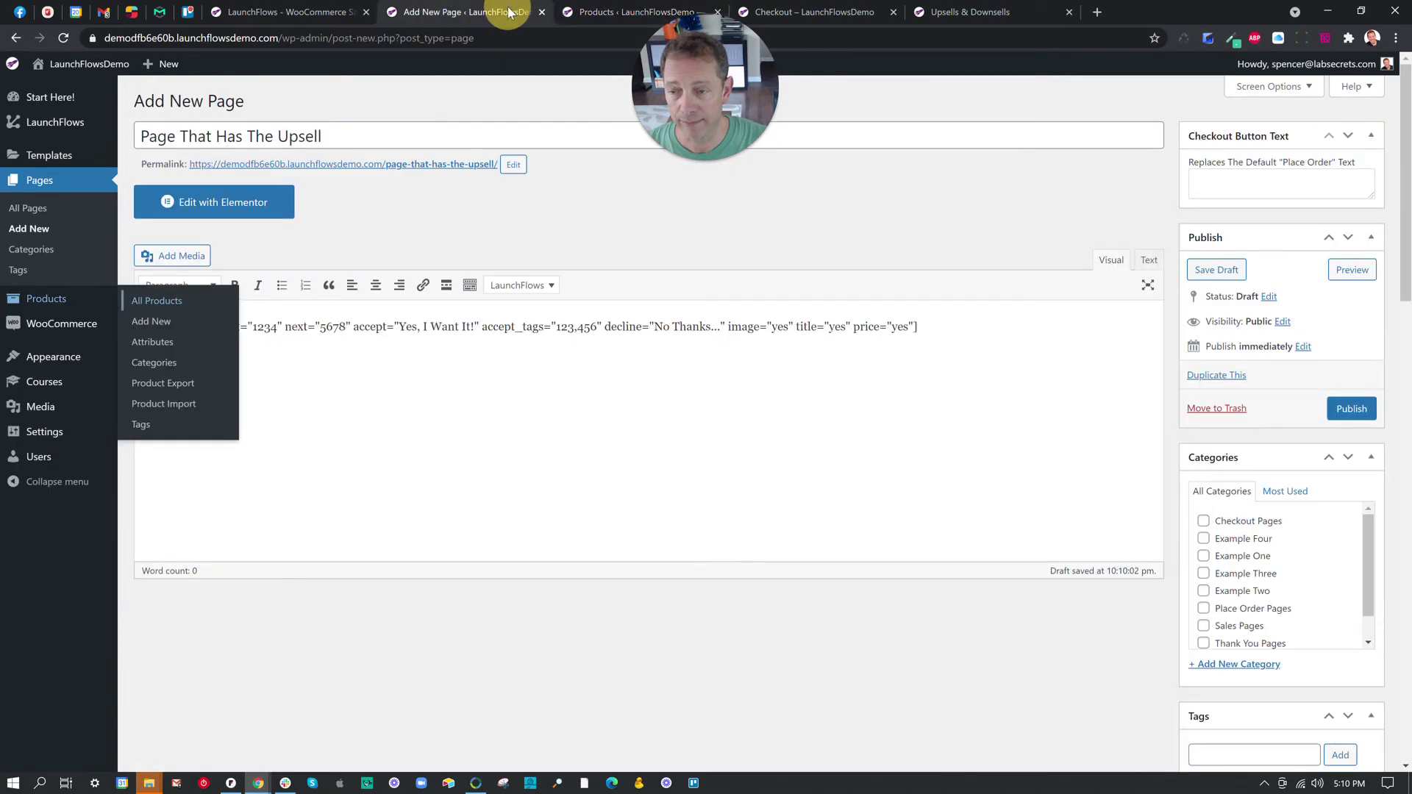
Replace the shortcode's product ID 1234 with 2209.
left_click(316, 354)
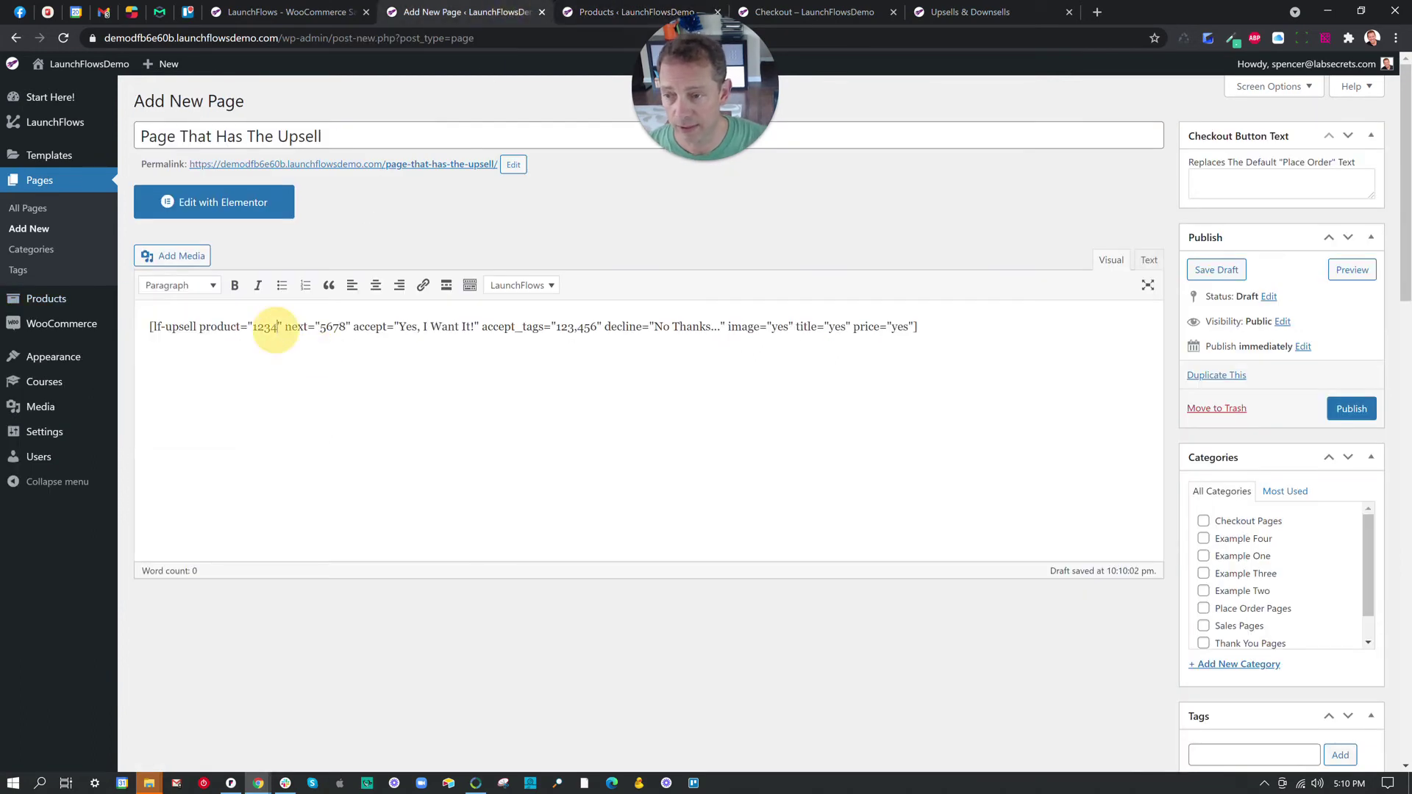
key("BackSpace")
key("BackSpace")
key("BackSpace")
key("BackSpace")
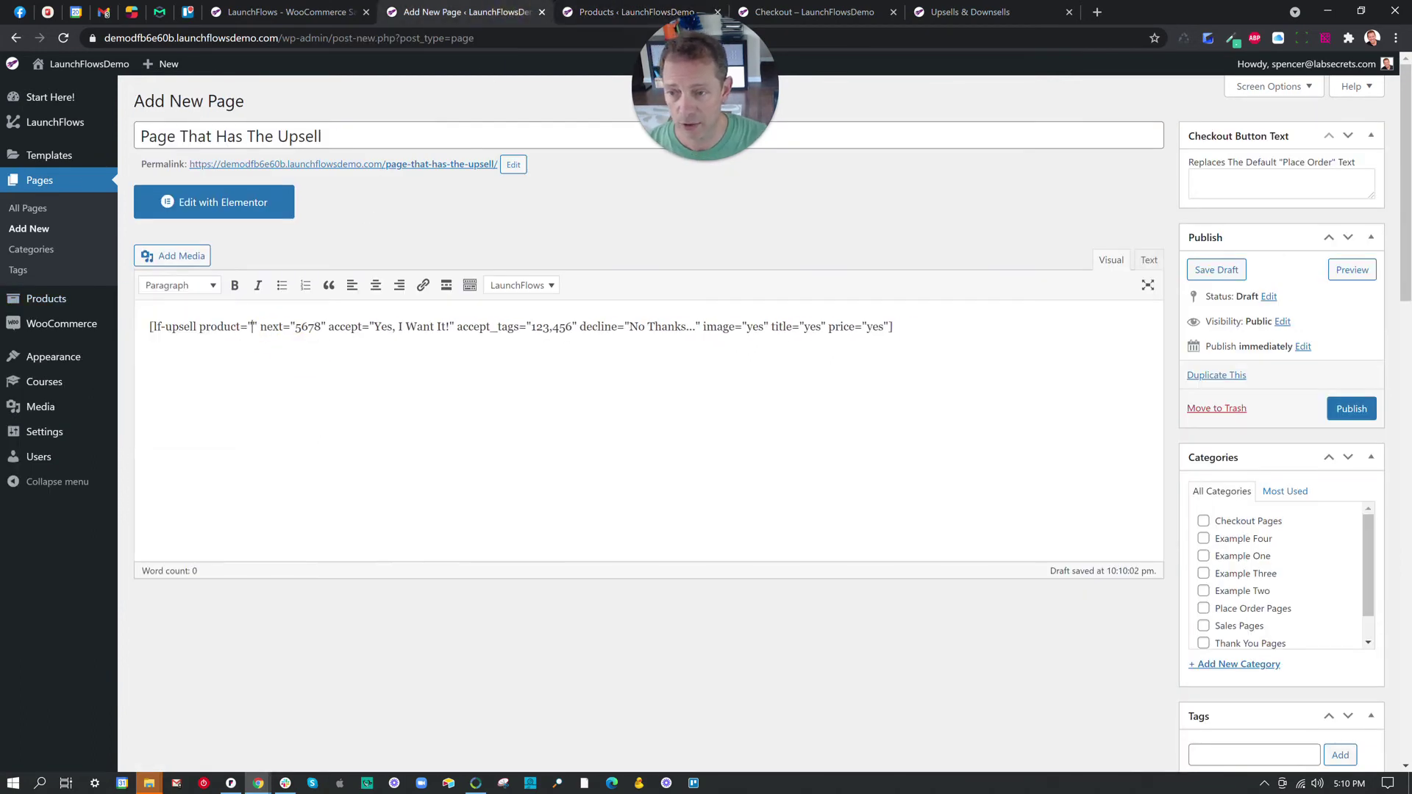
type("2209")
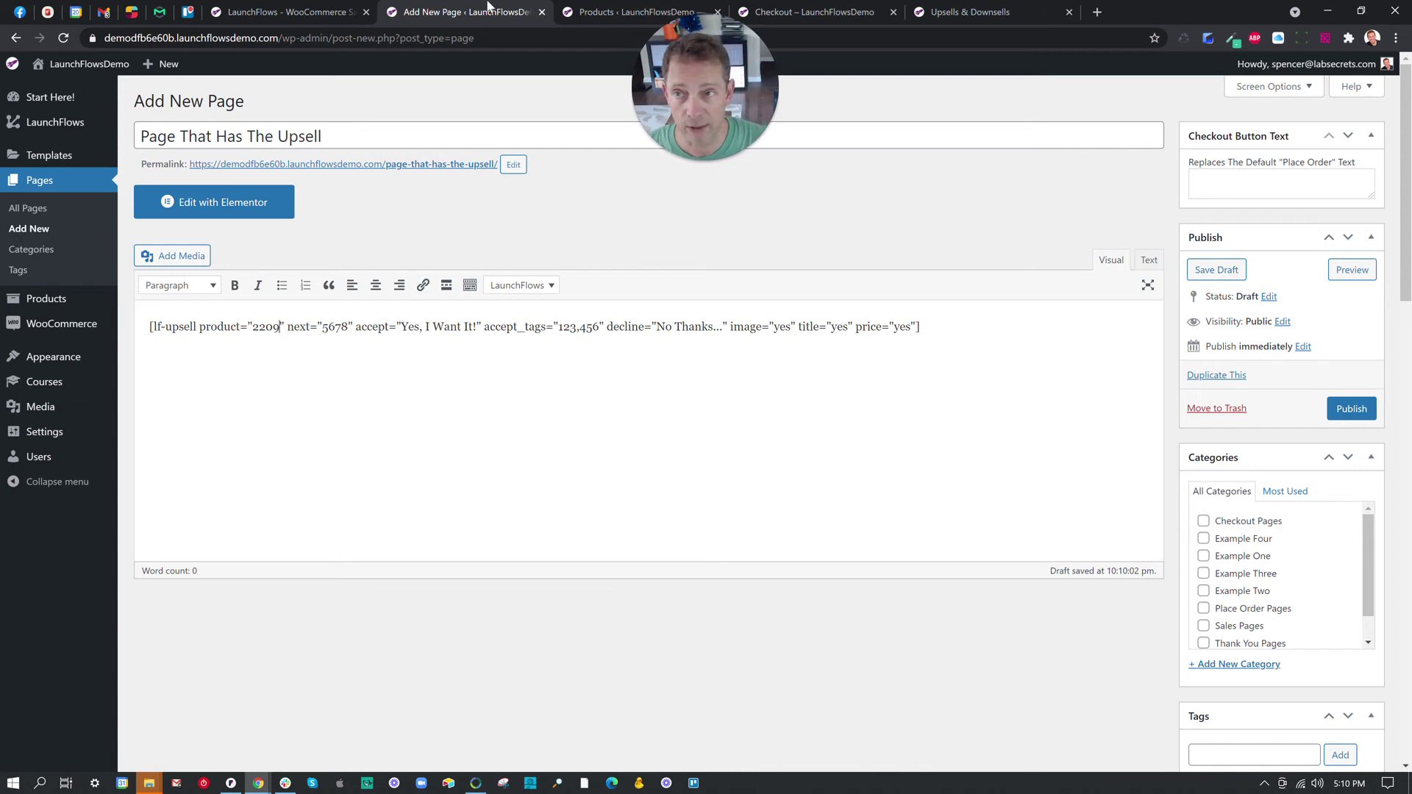
left_click(838, 11)
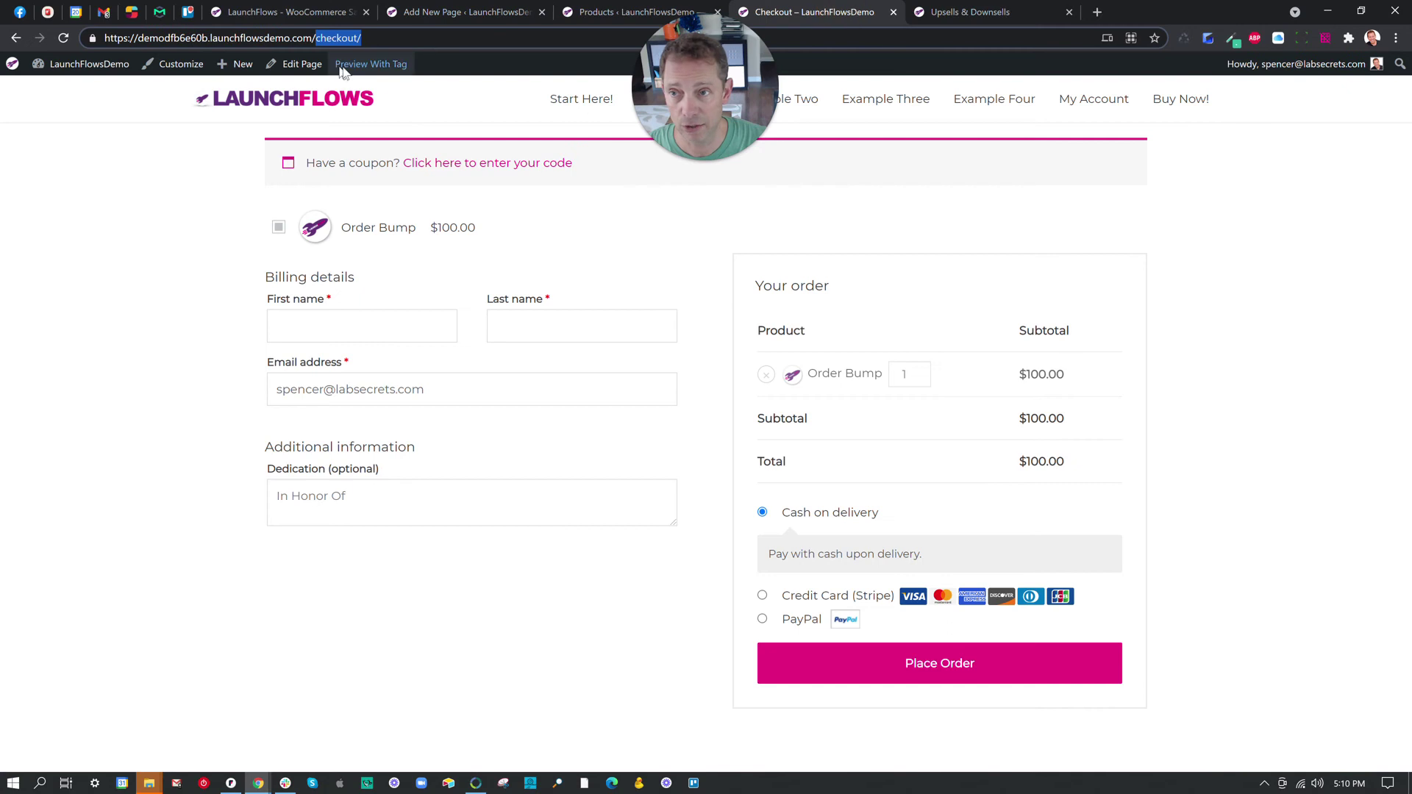
Find the Checkout page's post ID 7 and change the shortcode's next value from 5678 to 7.
left_click(308, 64)
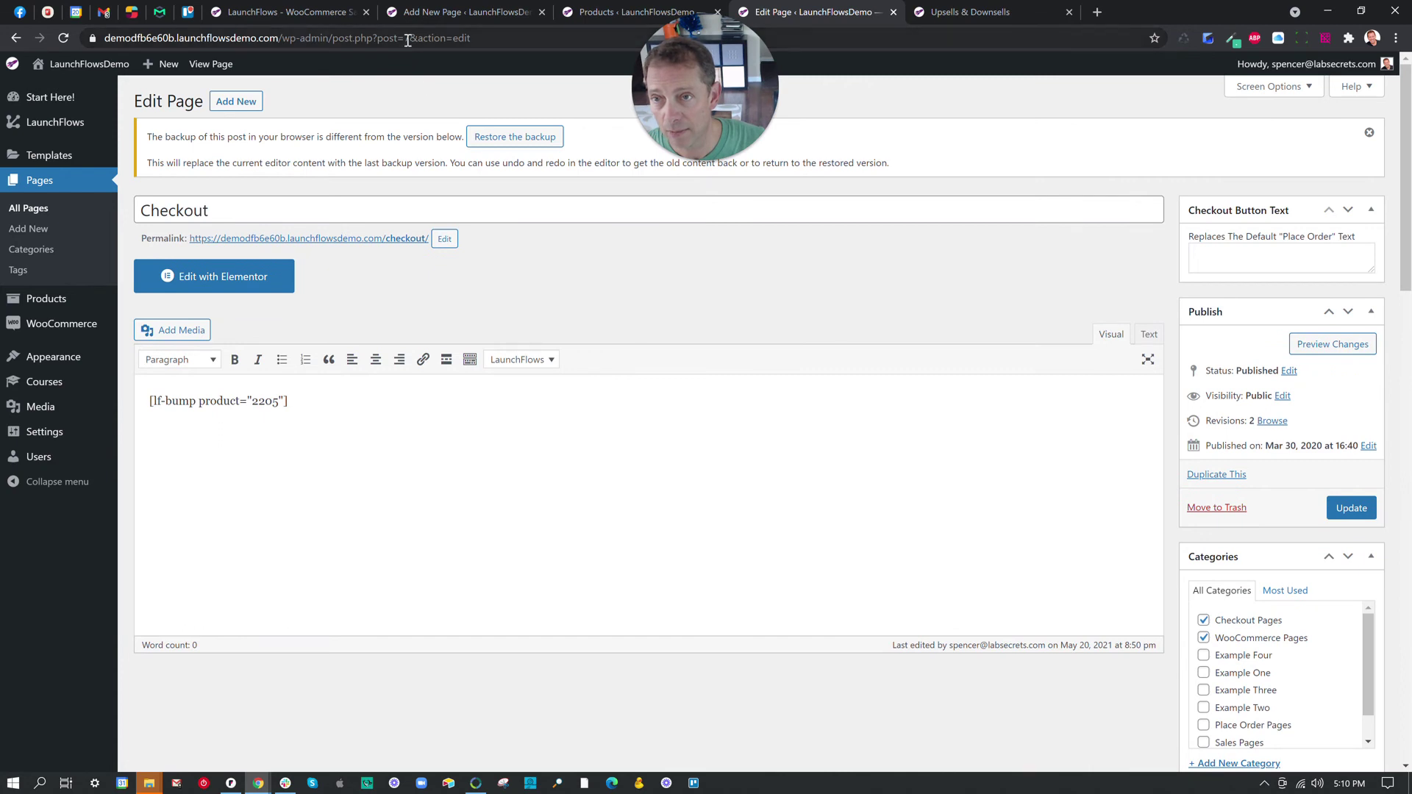
left_click(408, 40)
double_click(440, 39)
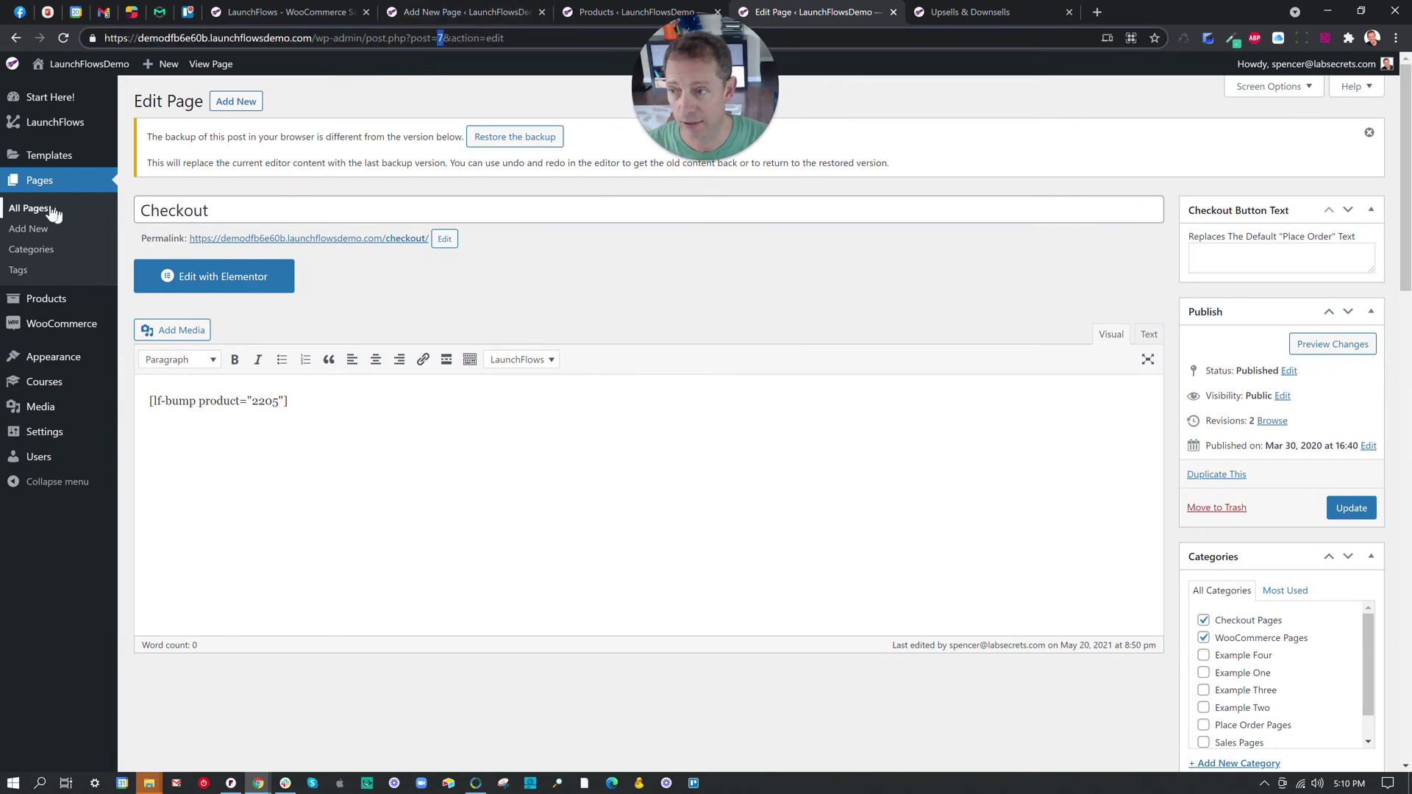
left_click(452, 11)
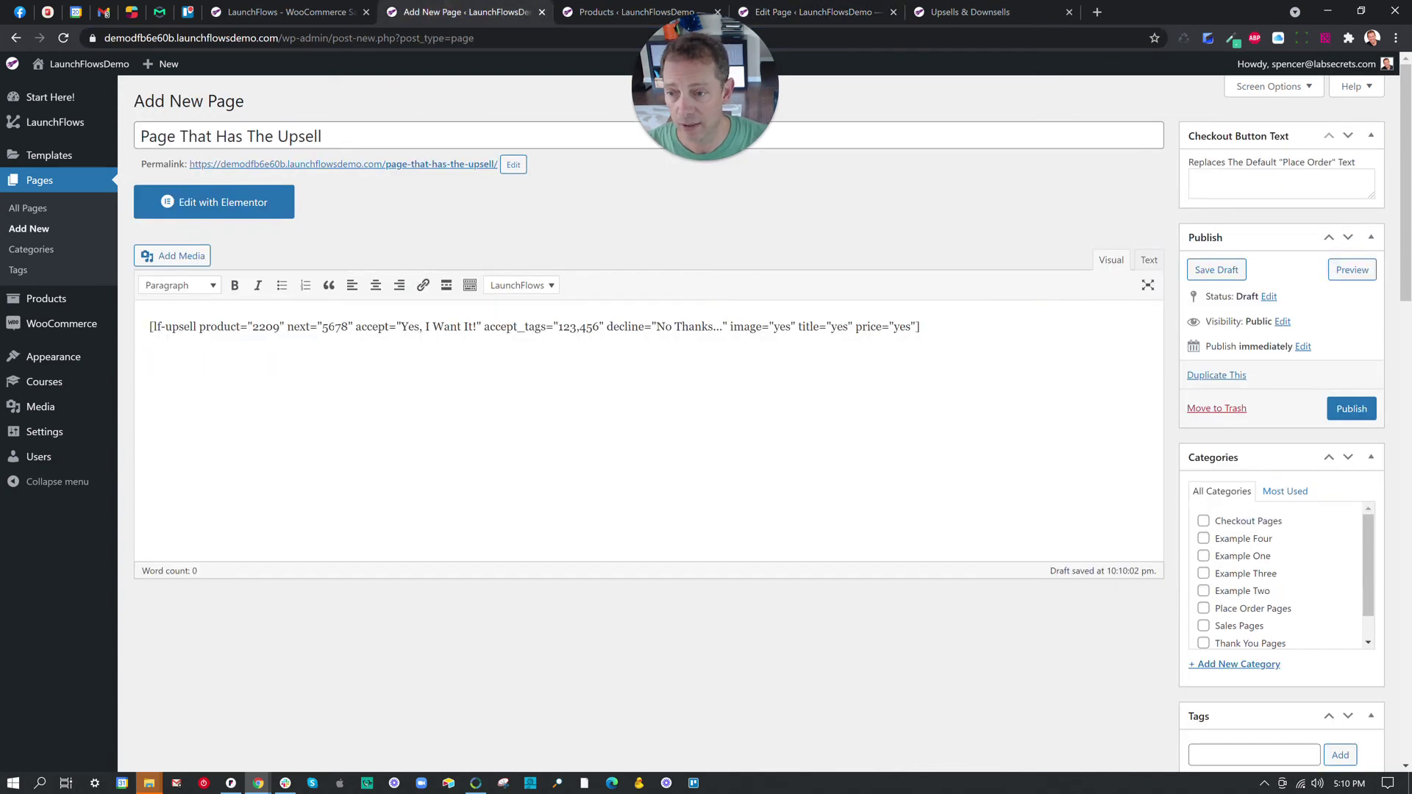
left_click_drag(322, 327, 348, 327)
type("7")
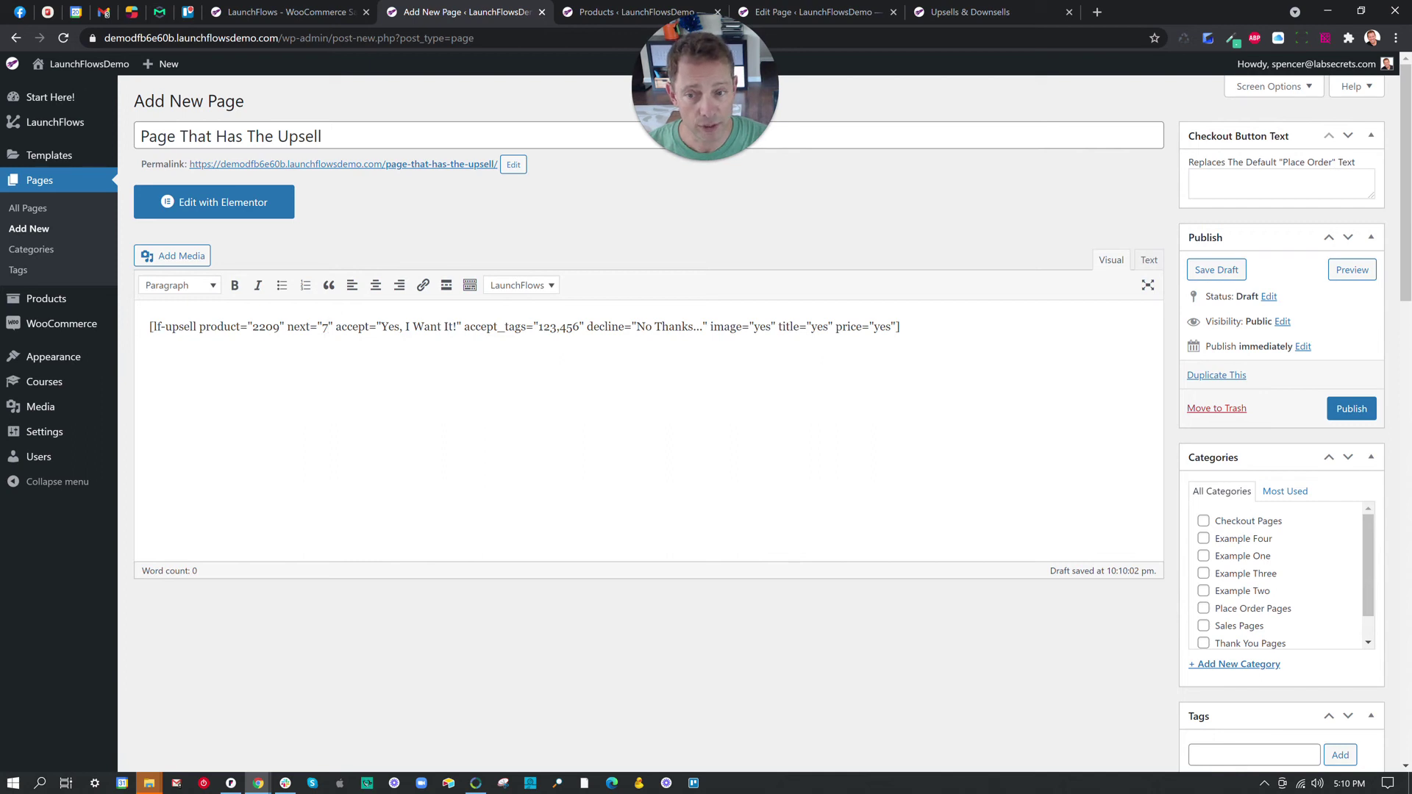
left_click_drag(540, 326, 579, 328)
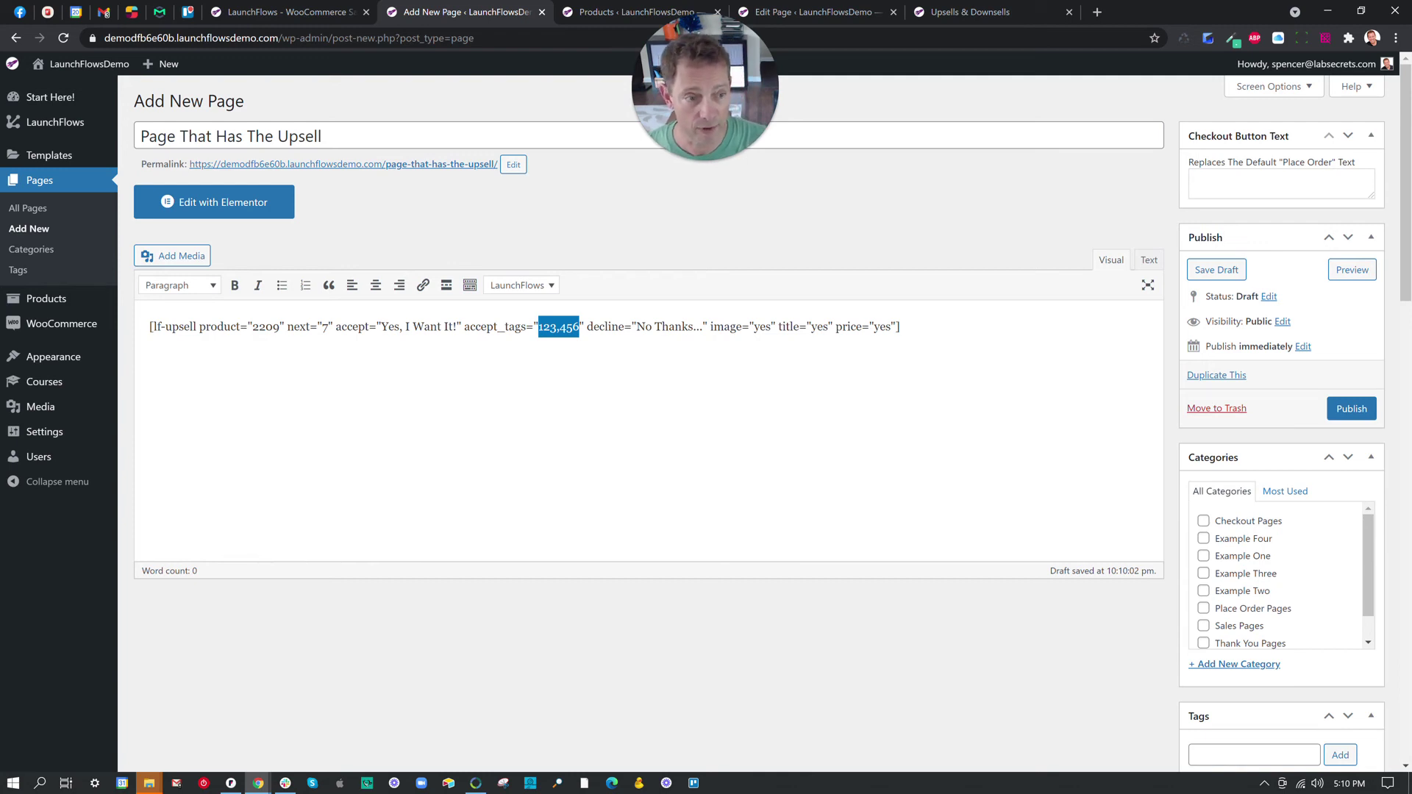
Publish Page That Has The Upsell and check its live $150.00 Upsell Product offer.
left_click(1351, 408)
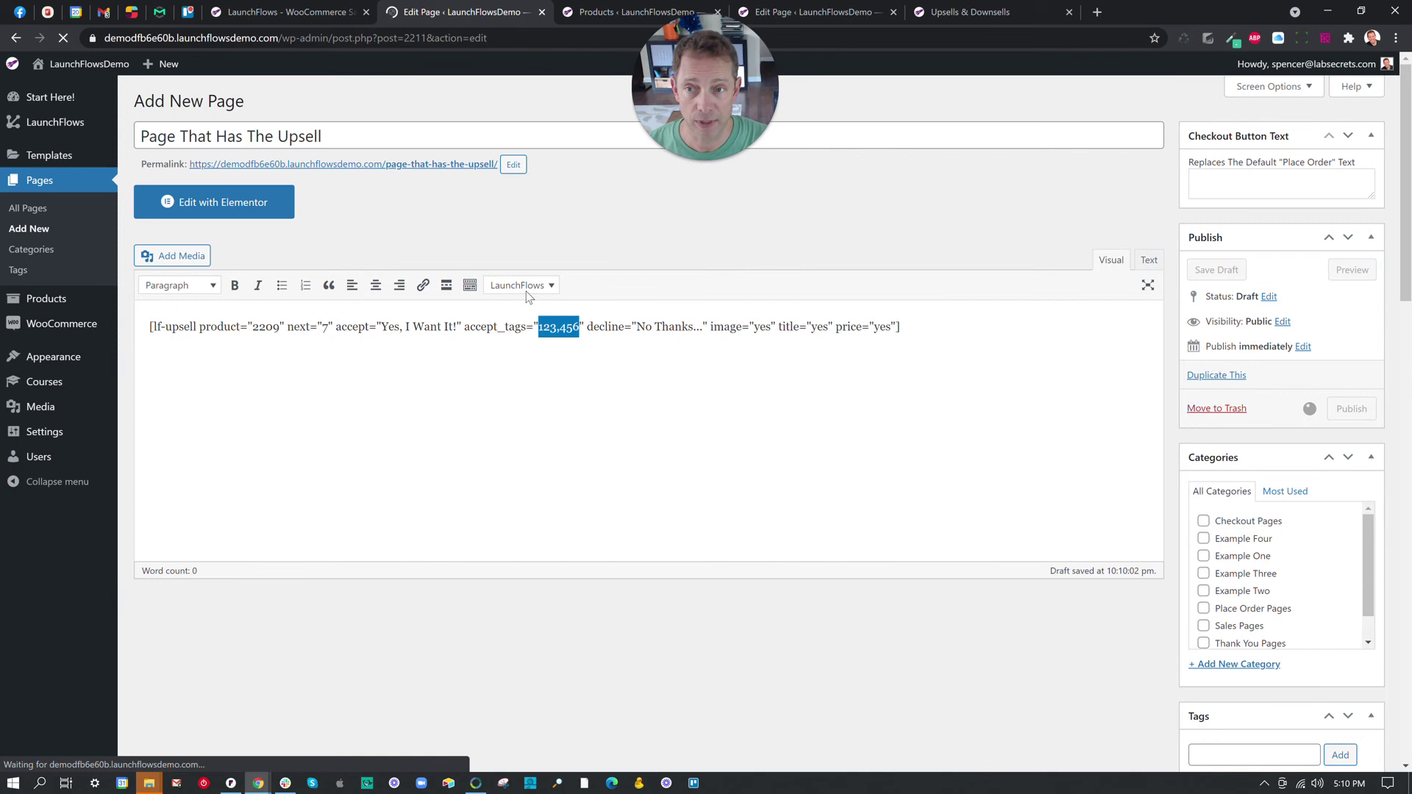
left_click(478, 210)
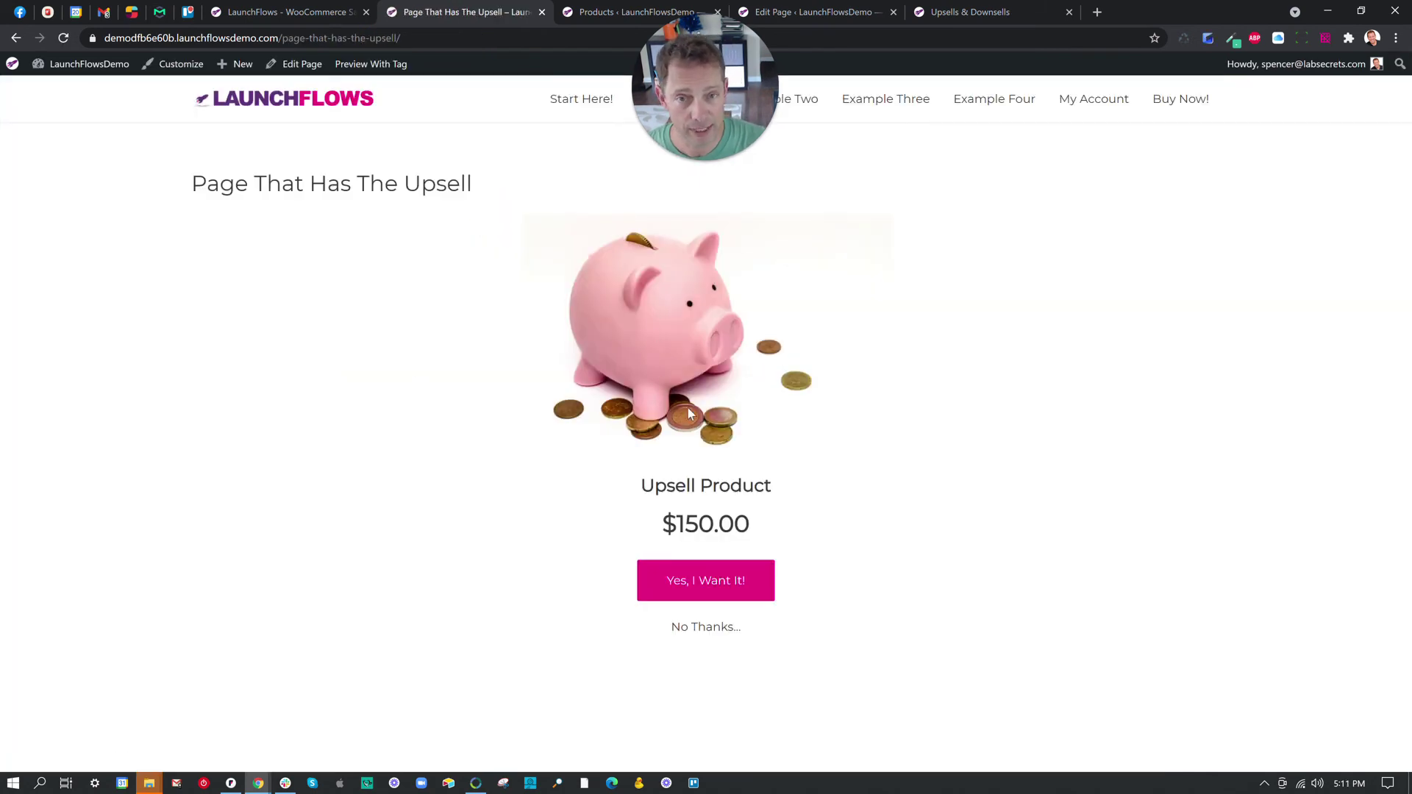
left_click_drag(647, 485, 772, 535)
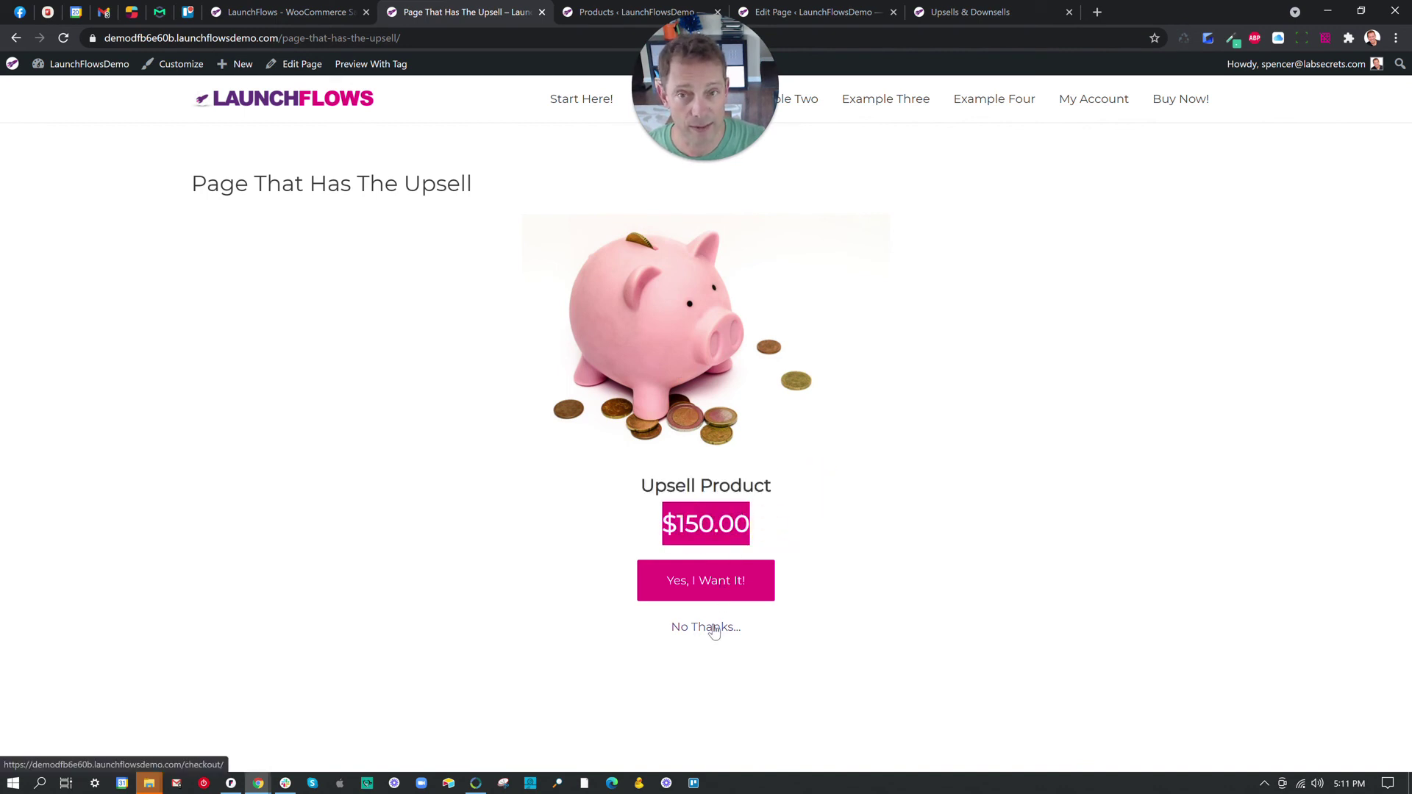
left_click(298, 64)
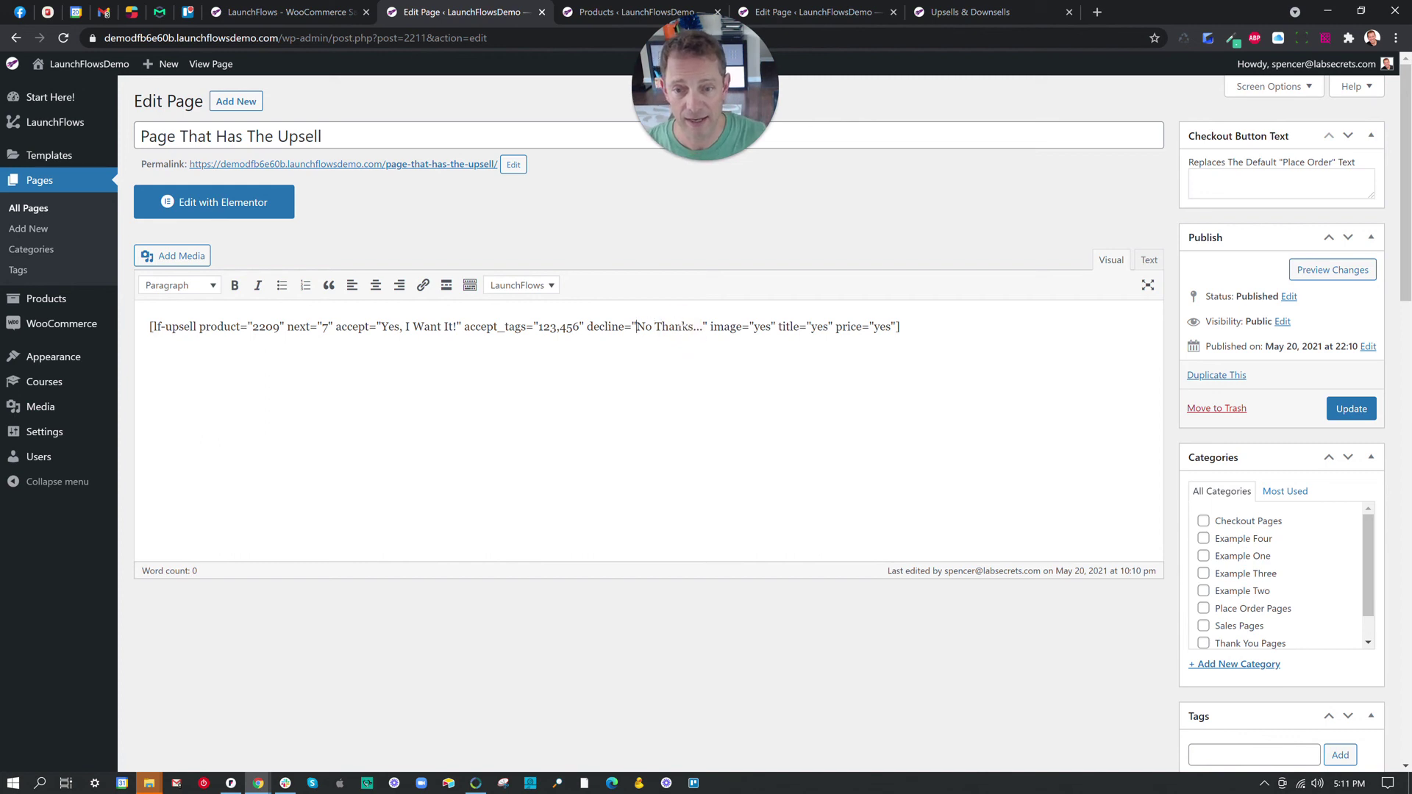
Change the upsell decline text from 'No Thanks...' to 'I'm good...' and update the page.
type("IU")
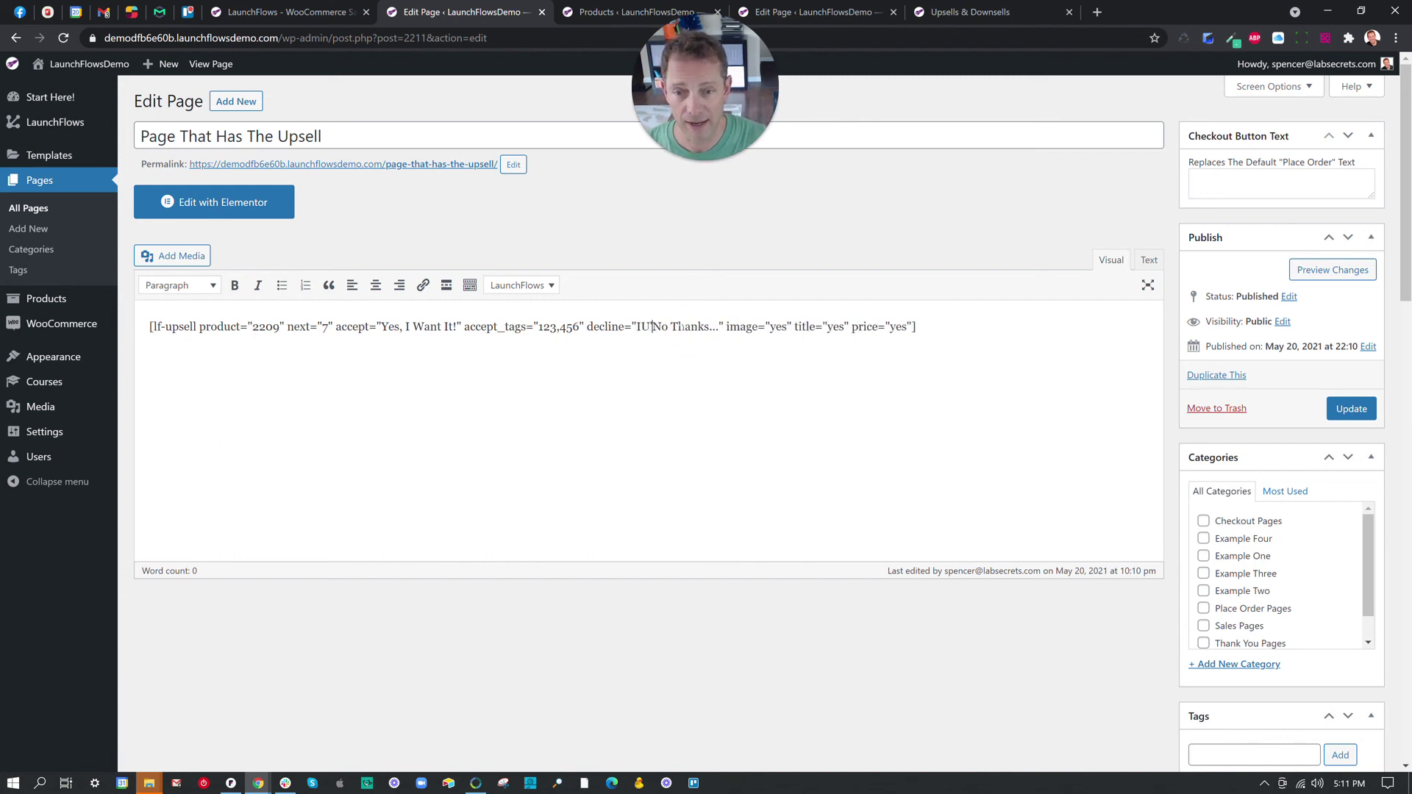
key("BackSpace")
type("'m")
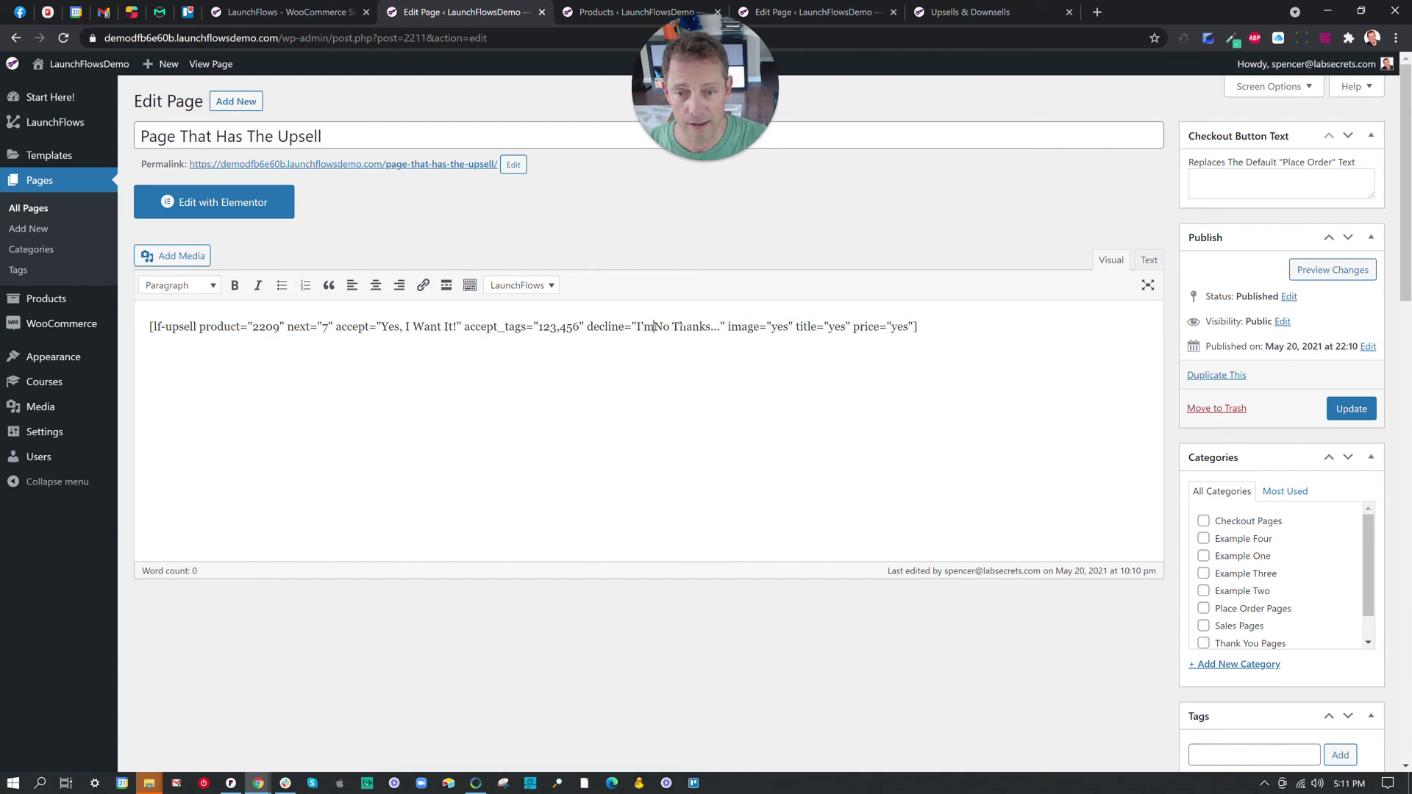
type(" good...")
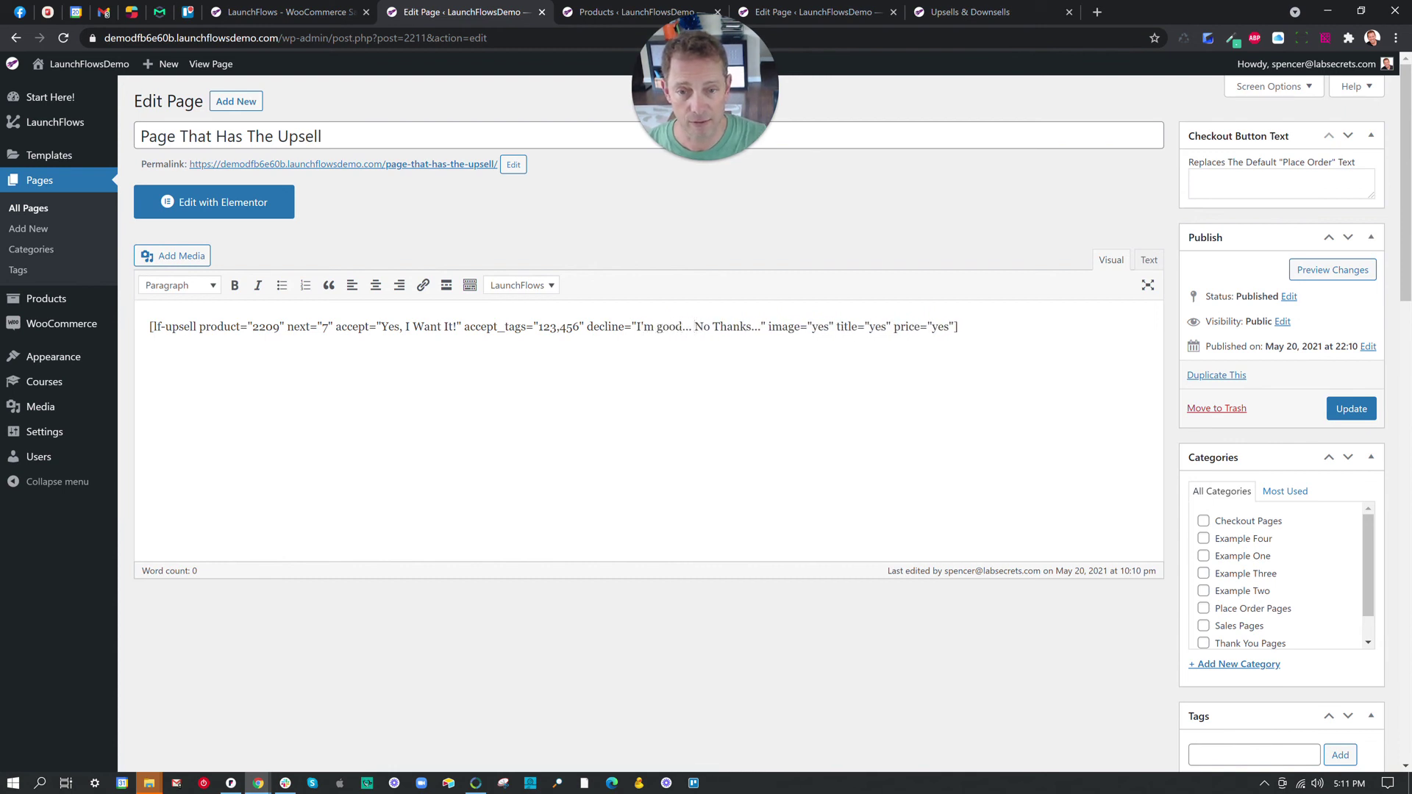
key("Delete")
key("Delete")
key("Delete")
key("Delete")
key("Delete")
key("Delete")
key("Delete")
key("Delete")
key("Delete")
key("Delete")
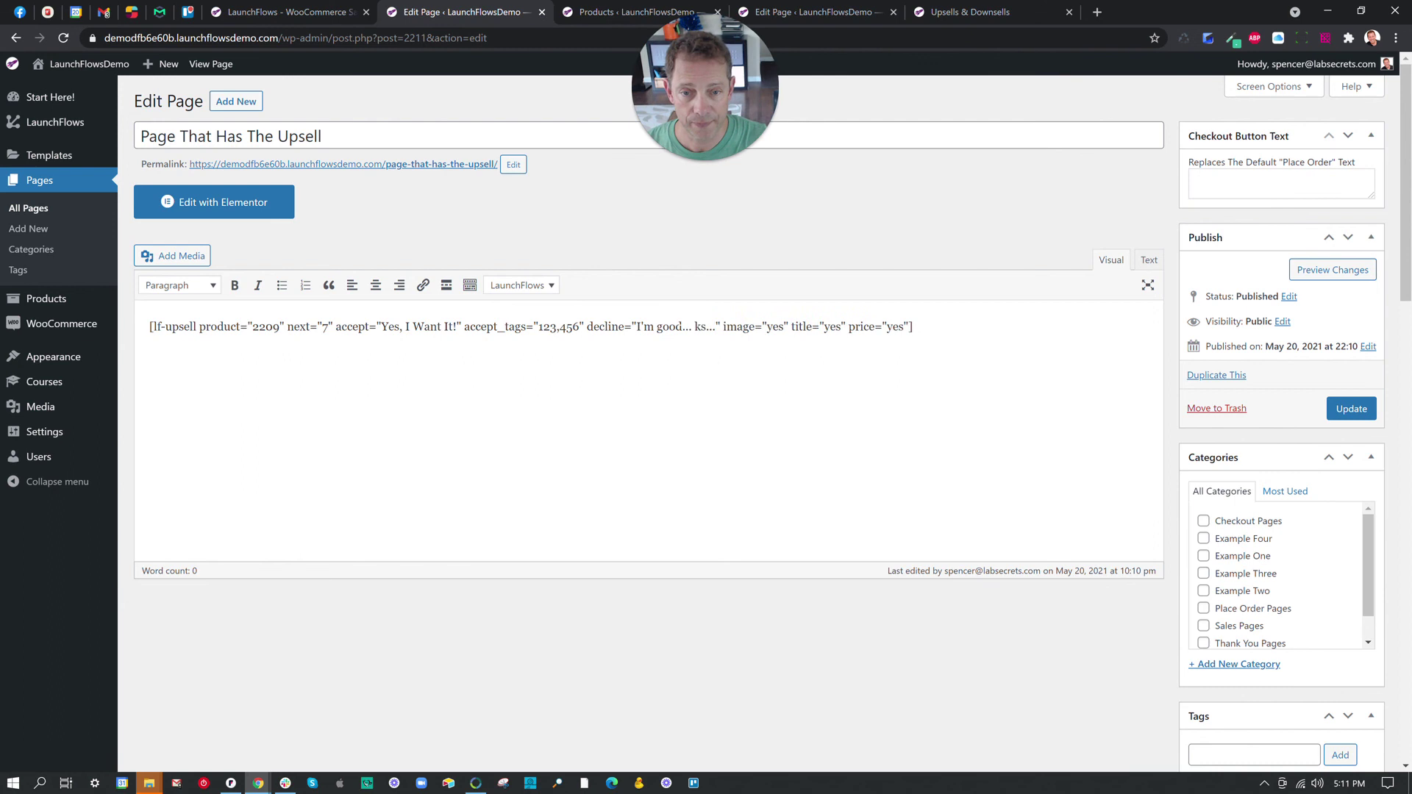
key("Delete")
key("Delete")
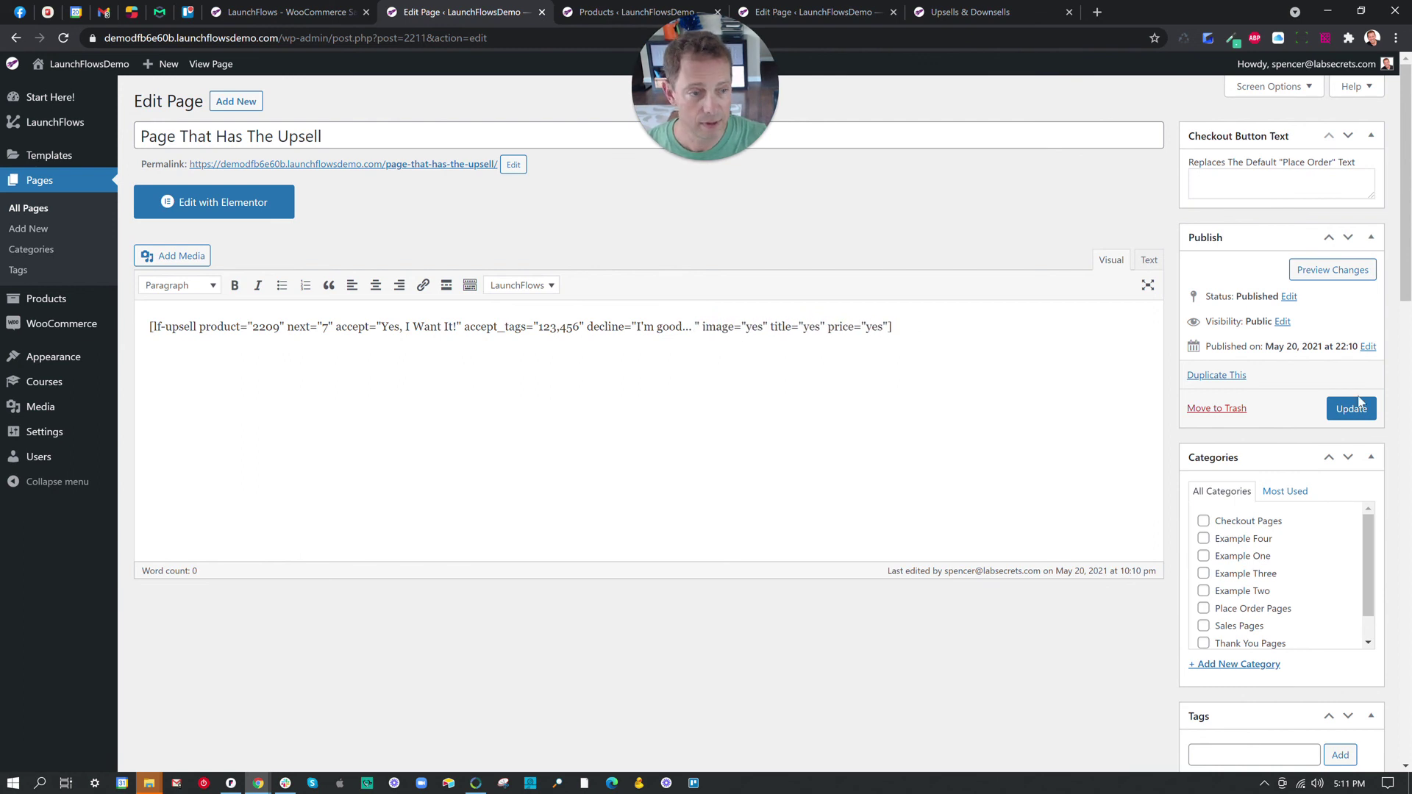
left_click(1351, 409)
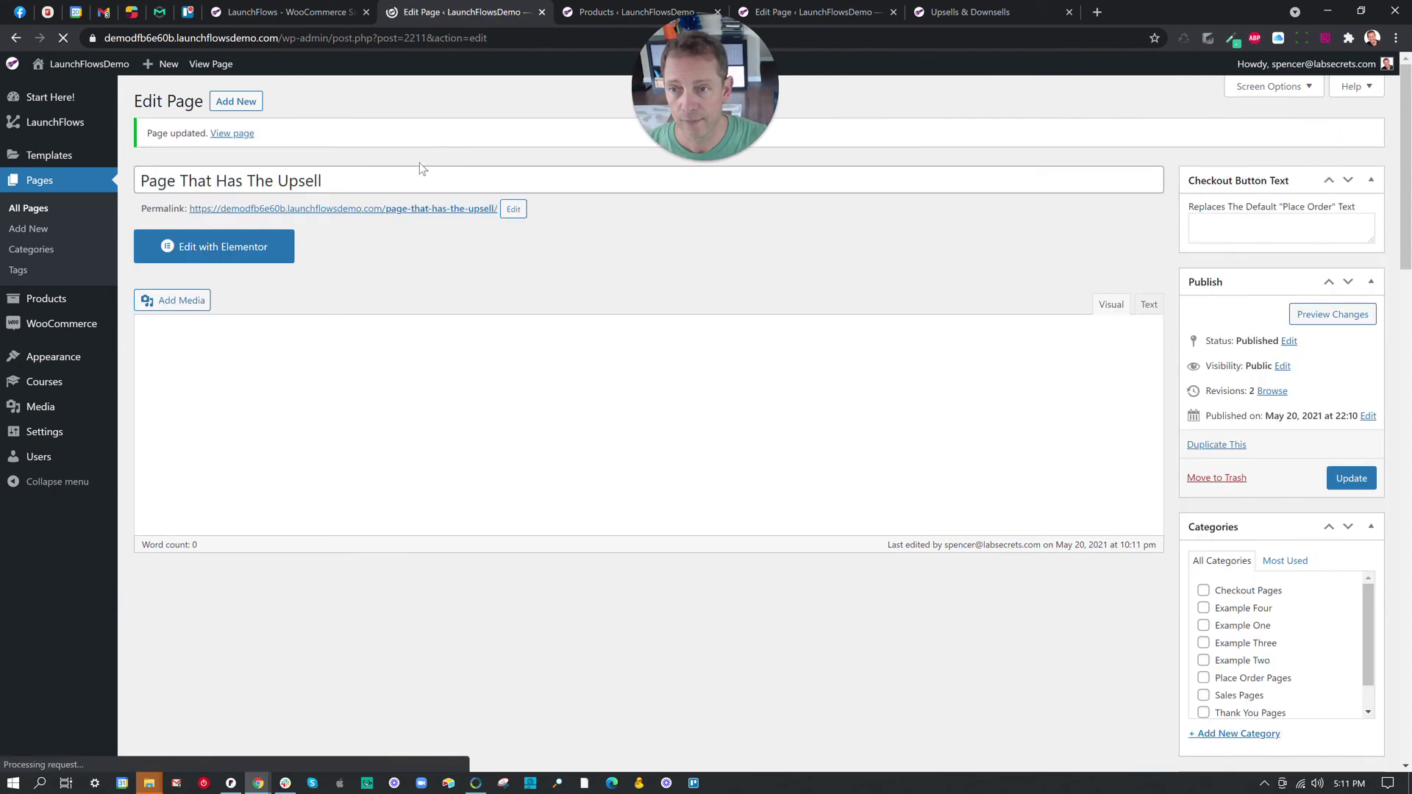
Accept the $150.00 Upsell Product on the live page, then add the $100.00 Order Bump at checkout.
left_click(429, 209)
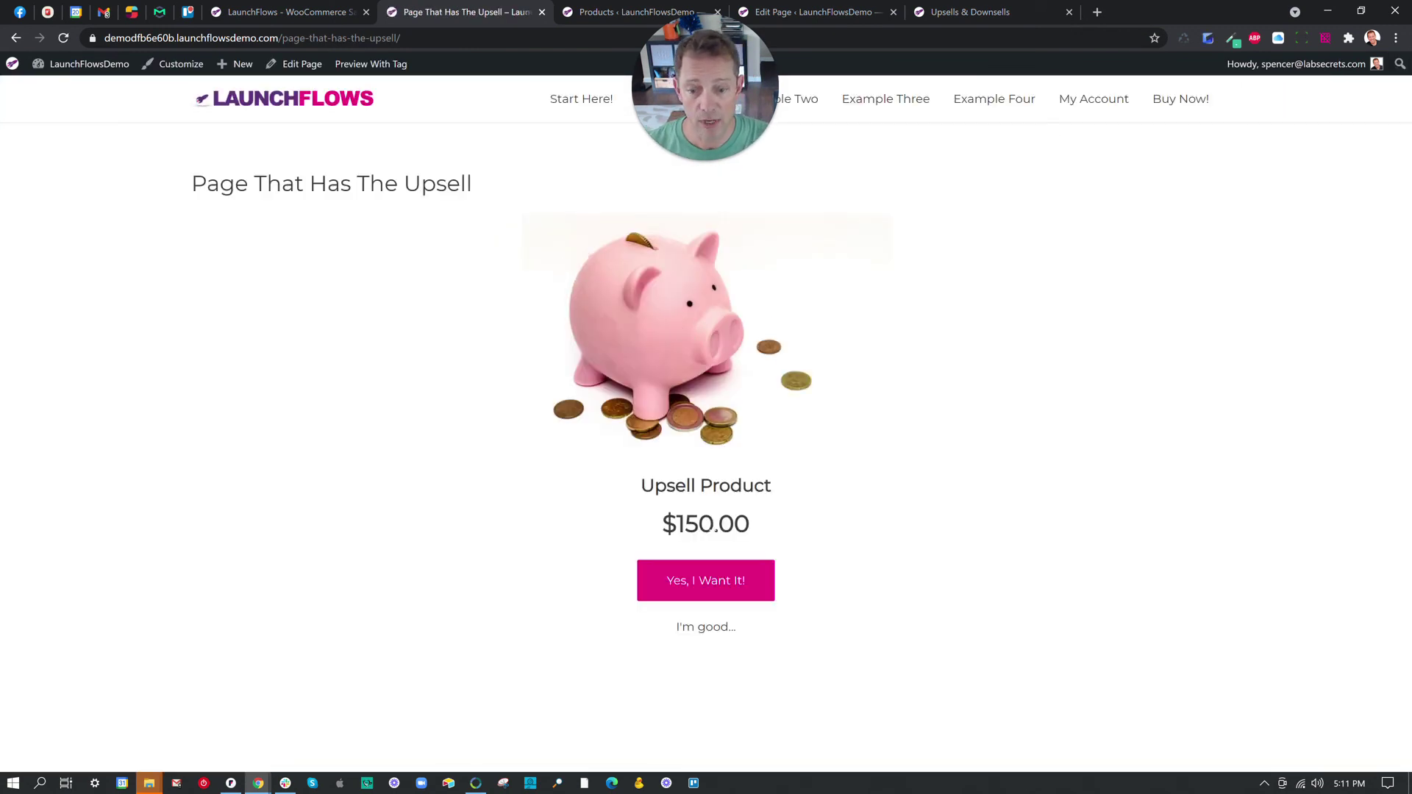
left_click(710, 583)
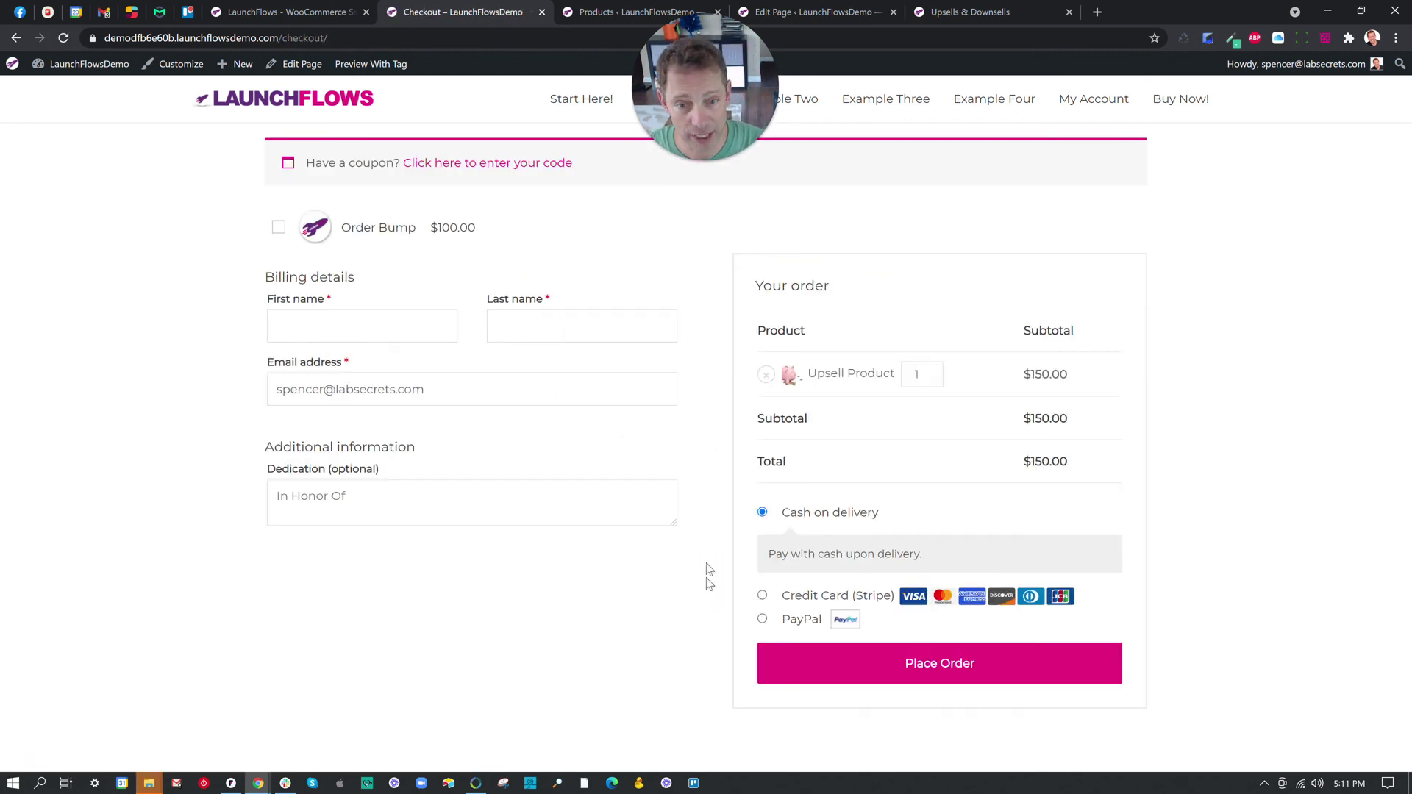
left_click_drag(817, 373, 894, 383)
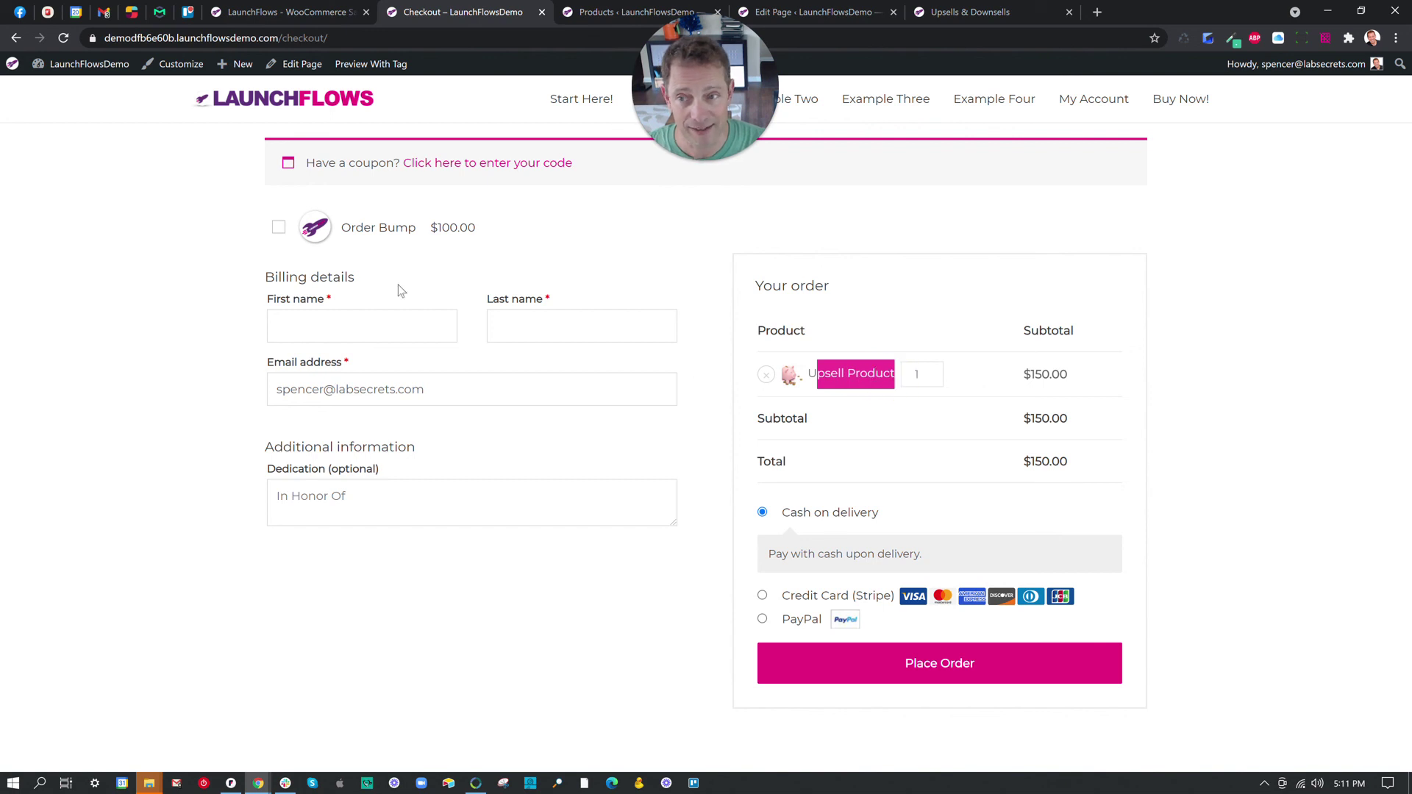
left_click(280, 229)
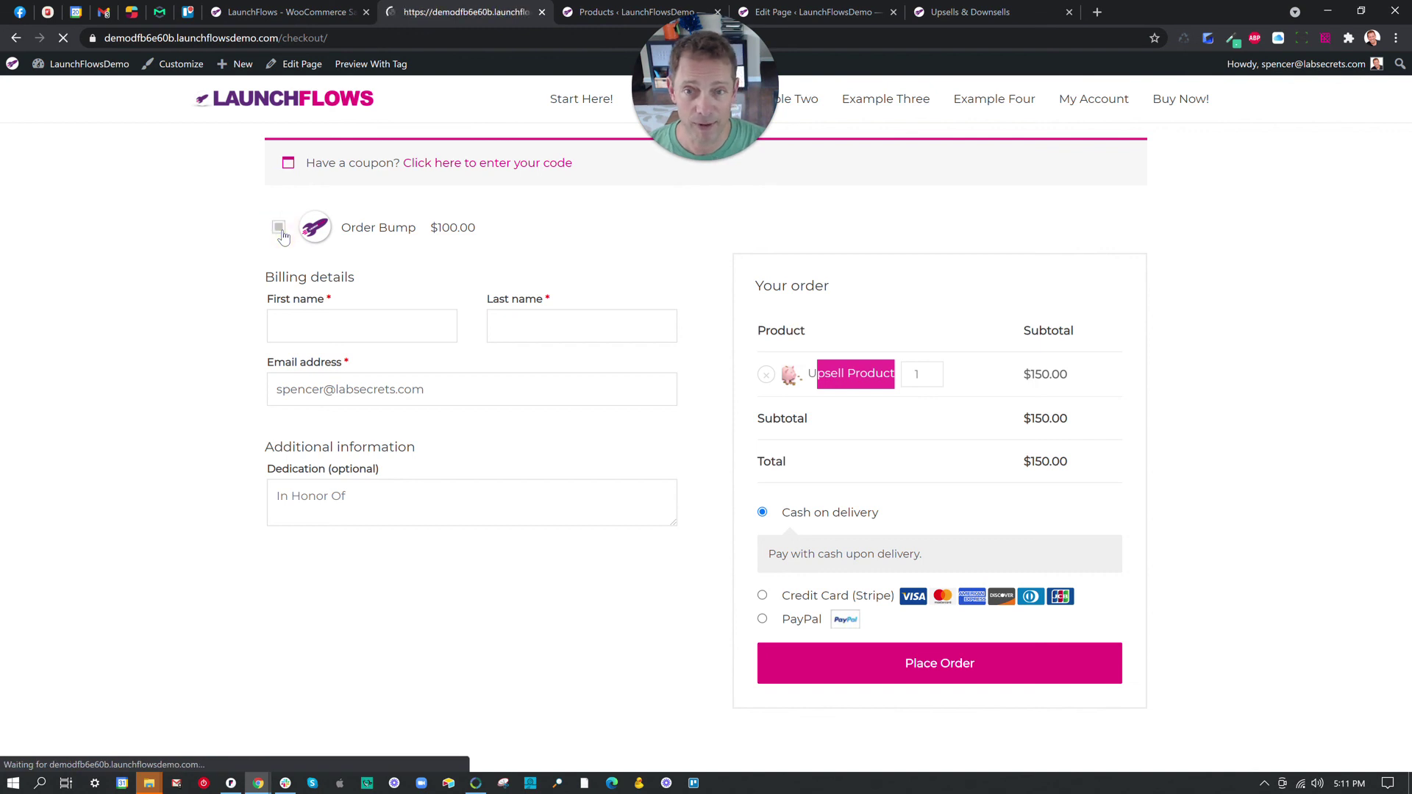